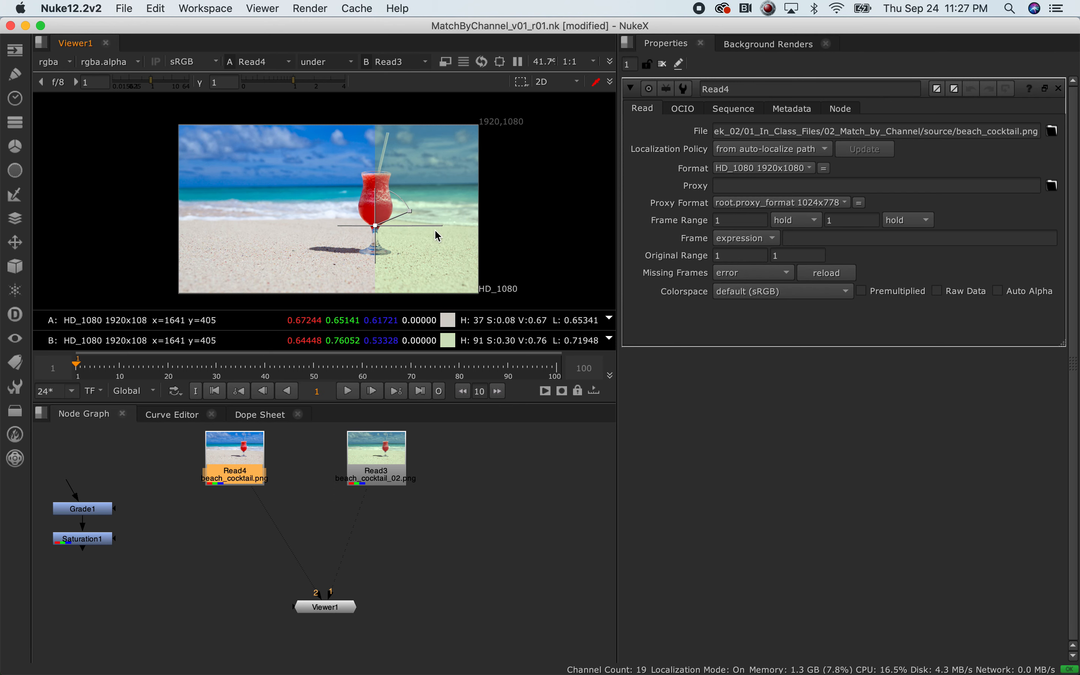
Step: Add a Grade node directly below the beach_cocktail.png Read node
{"action": "left_click_drag", "start_coordinate": [241, 466], "coordinate": [237, 469]}
{"action": "key", "text": "Tab"}
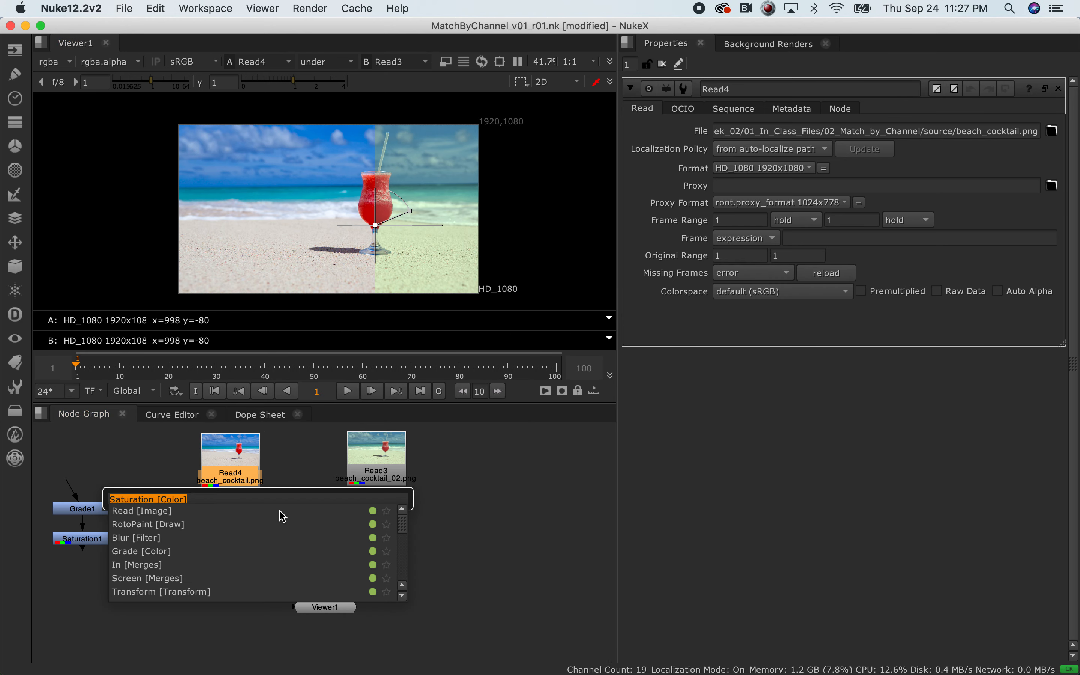
{"action": "type", "text": "grade"}
{"action": "key", "text": "Return"}
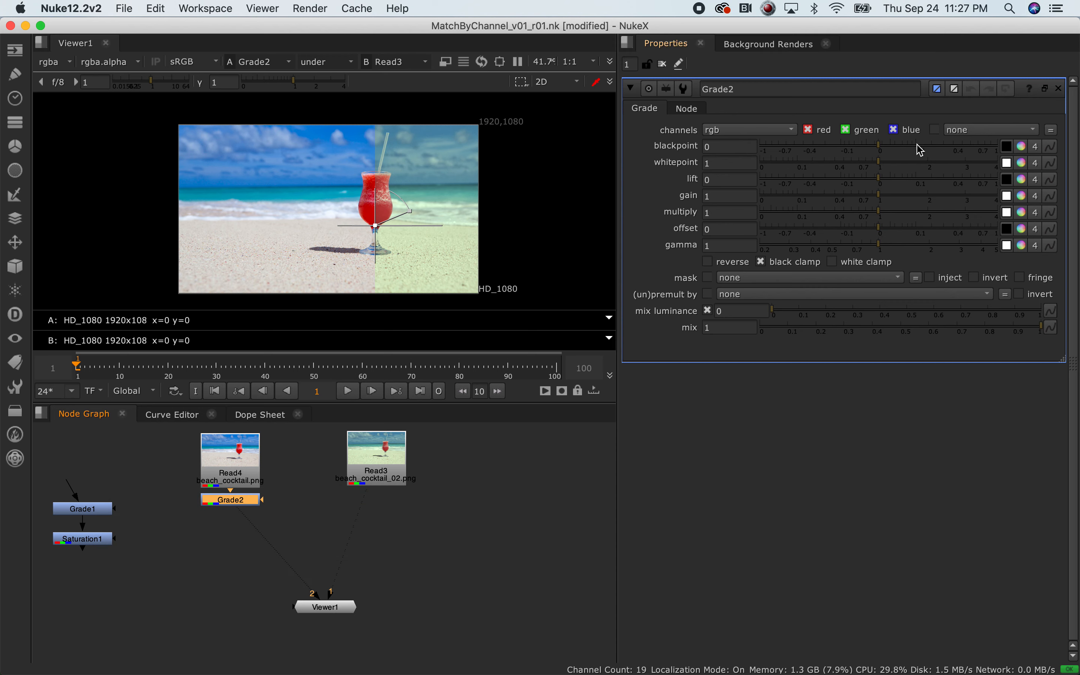
Step: Split the new Grade node's multiply into separate channels and set its red value to 0.8
{"action": "left_click", "coordinate": [1035, 214]}
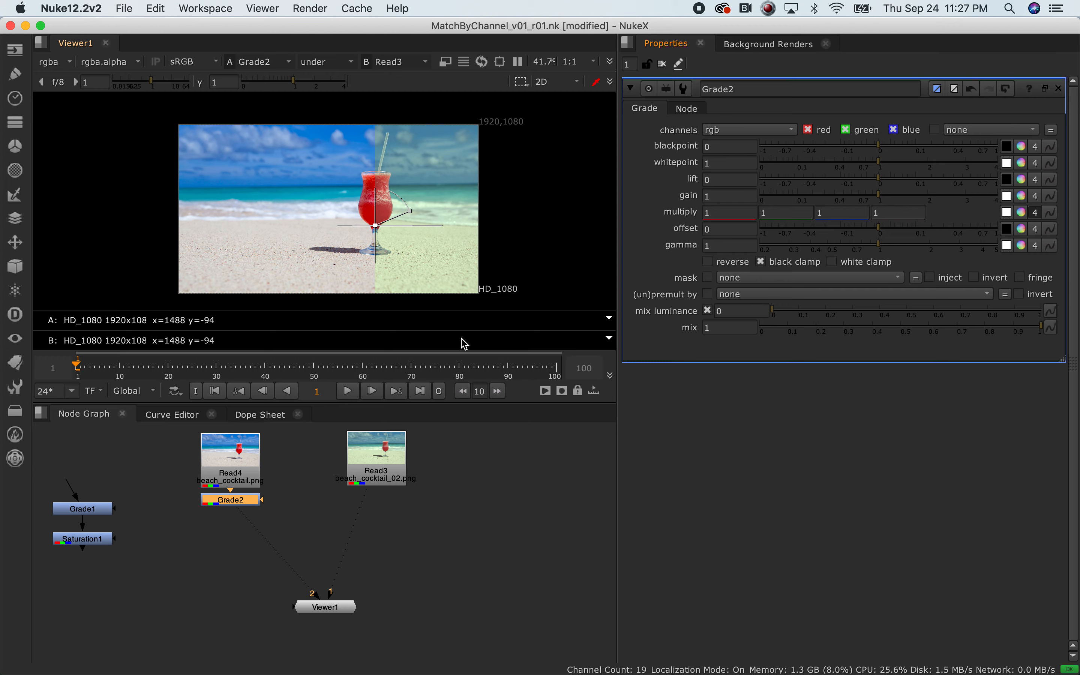
{"action": "scroll", "coordinate": [387, 210], "scroll_direction": "up", "scroll_amount": 6}
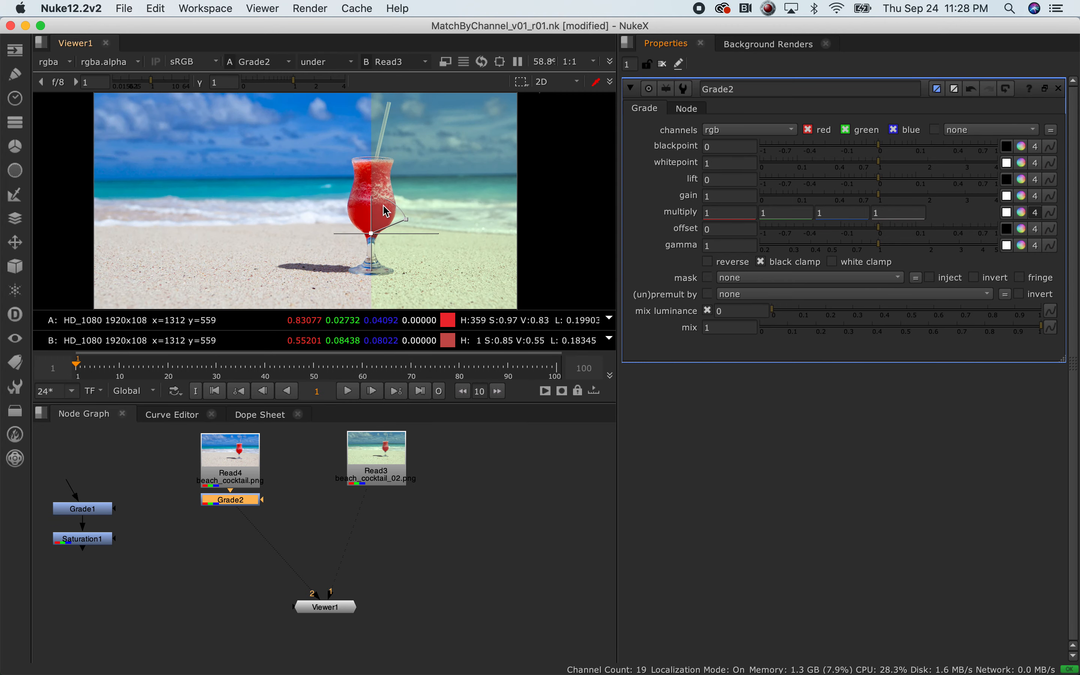
{"action": "scroll", "coordinate": [445, 231], "scroll_direction": "down", "scroll_amount": 4}
{"action": "scroll", "coordinate": [464, 237], "scroll_direction": "down", "scroll_amount": 2}
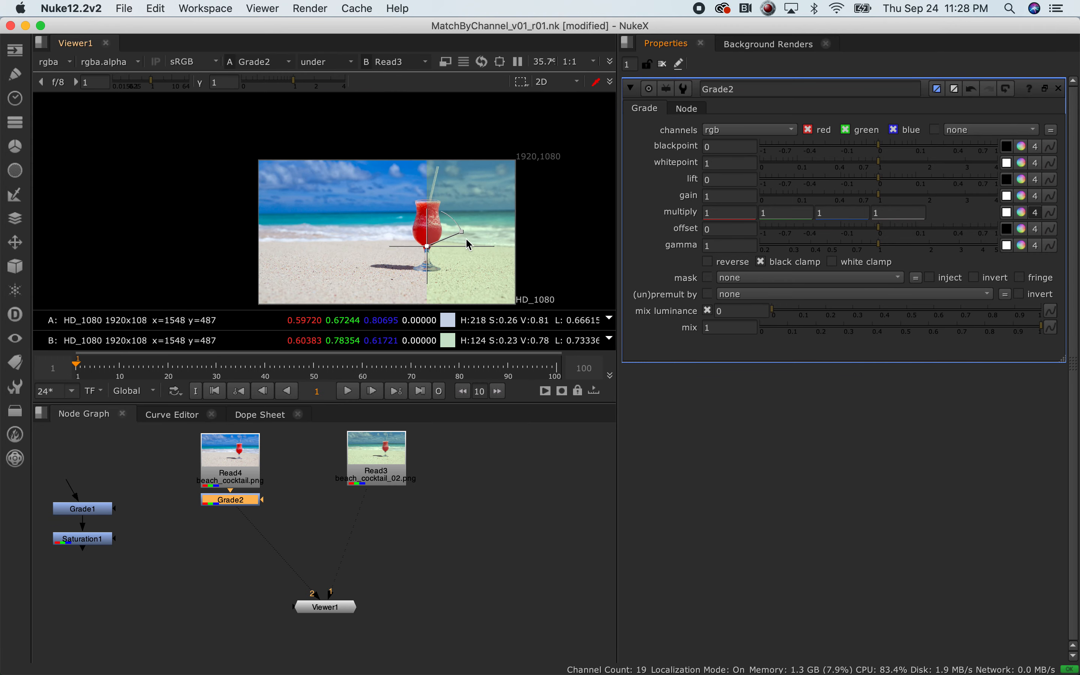
{"action": "scroll", "coordinate": [475, 235], "scroll_direction": "down", "scroll_amount": 1}
{"action": "scroll", "coordinate": [446, 224], "scroll_direction": "down", "scroll_amount": 3}
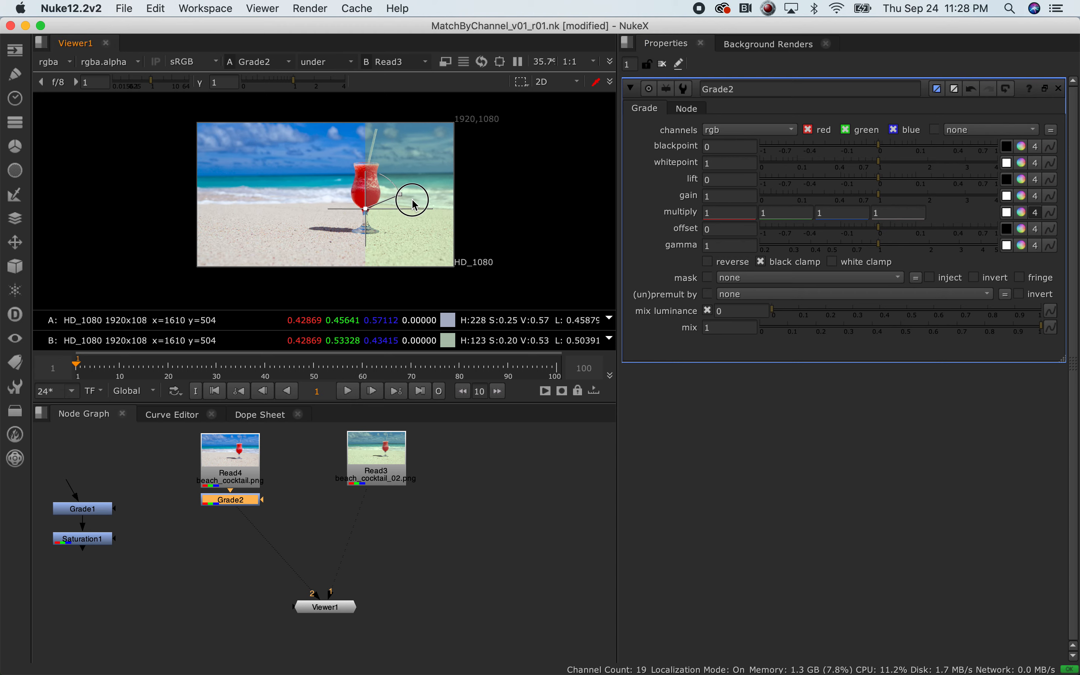
{"action": "scroll", "coordinate": [418, 216], "scroll_direction": "up", "scroll_amount": 3}
{"action": "left_click", "coordinate": [706, 213]}
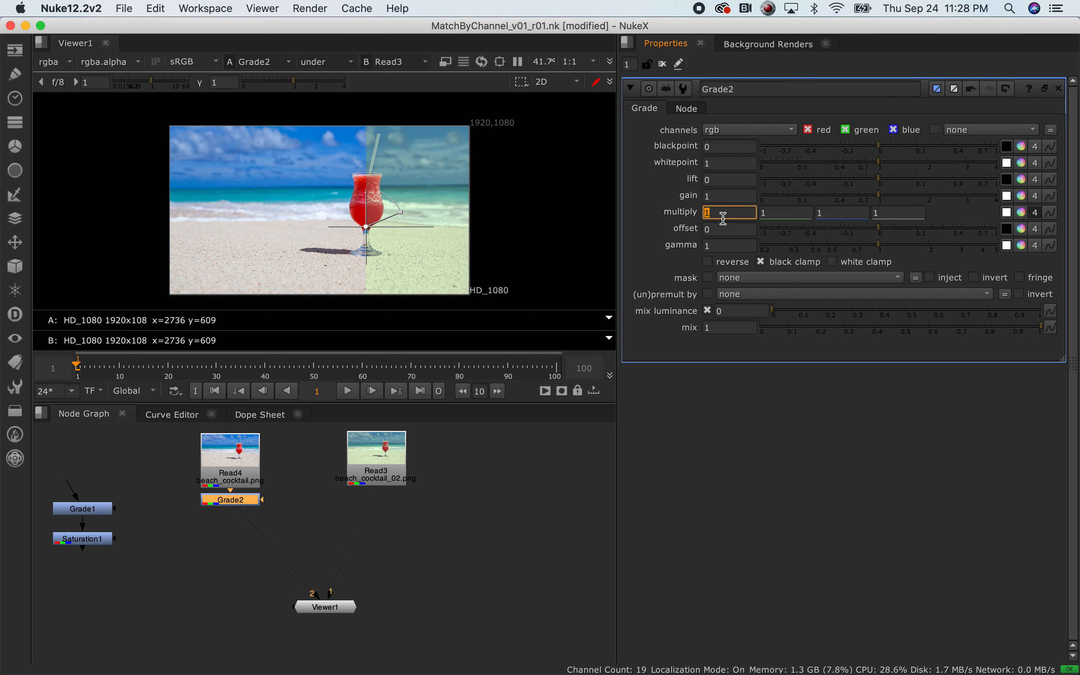
{"action": "type", "text": "0.9"}
{"action": "key", "text": "Return"}
{"action": "left_click", "coordinate": [729, 210]}
{"action": "key", "text": "BackSpace"}
{"action": "type", "text": "8"}
{"action": "key", "text": "Return"}
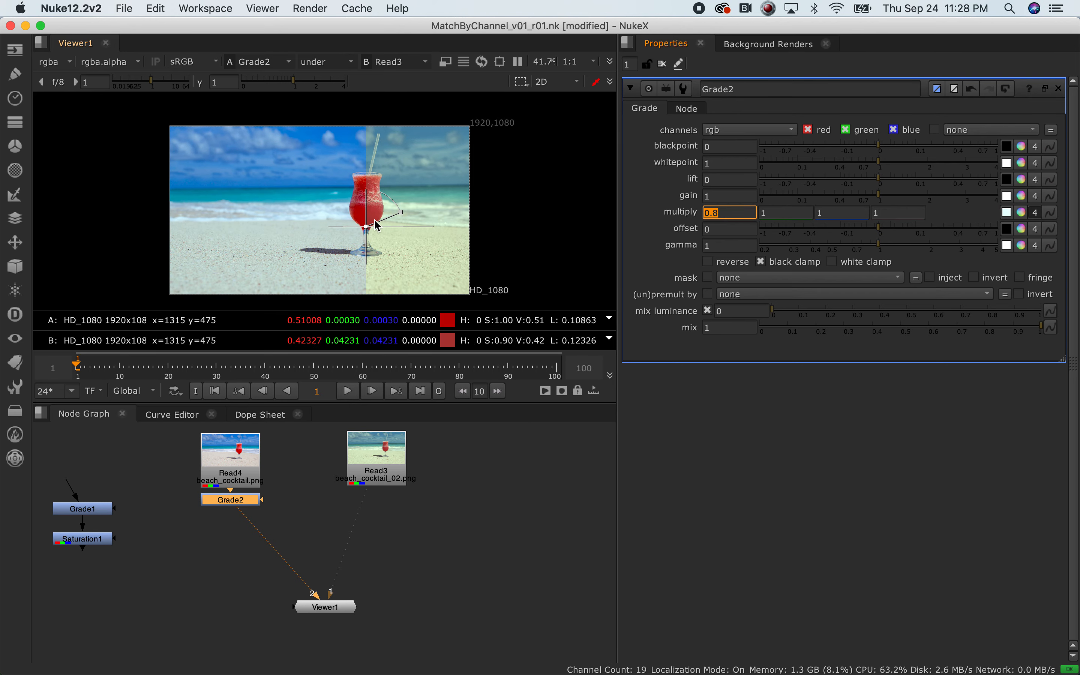
Step: Set the blue multiply value of the Grade node to 0.8
{"action": "double_click", "coordinate": [819, 213]}
{"action": "type", "text": "0.9"}
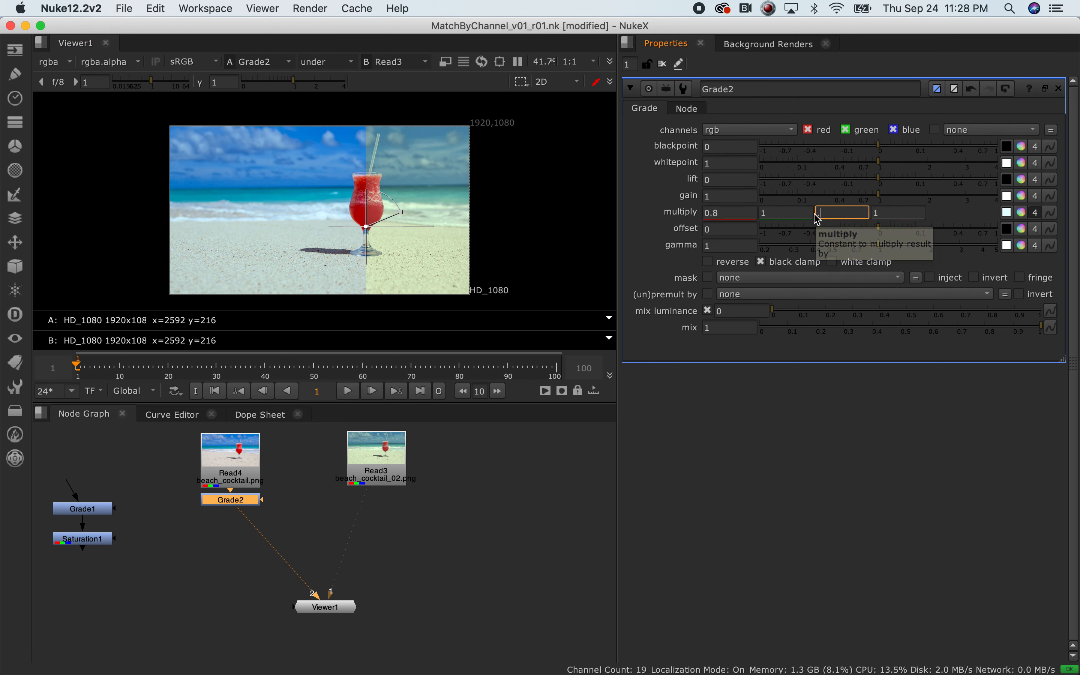
{"action": "key", "text": "Return"}
{"action": "left_click", "coordinate": [831, 213]}
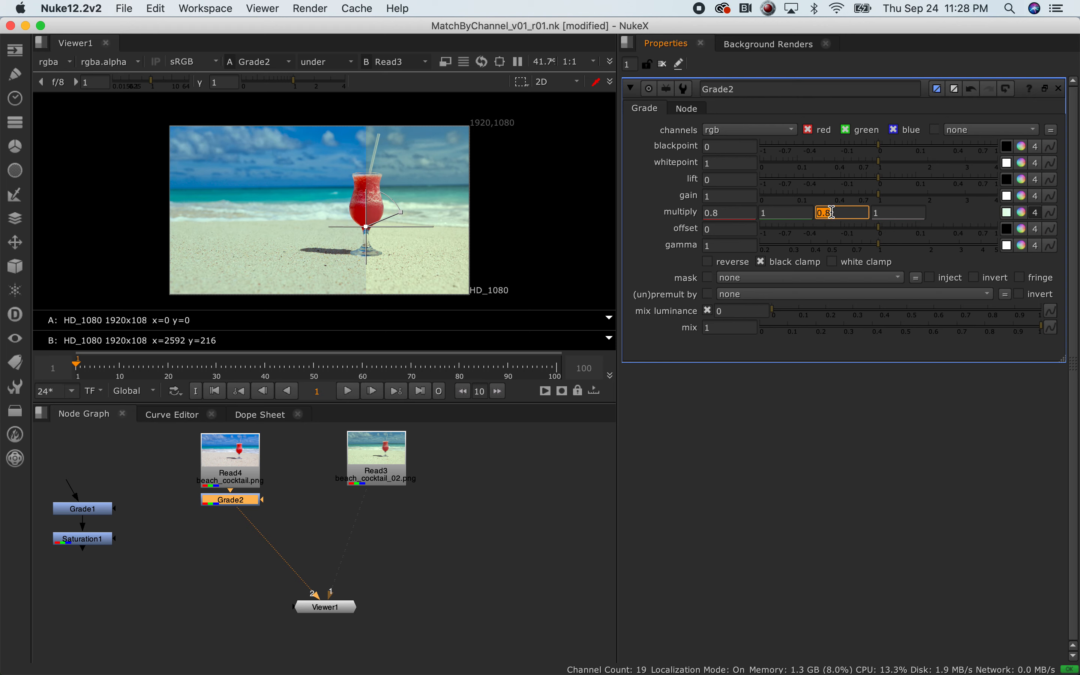
{"action": "left_click", "coordinate": [501, 527]}
Step: Disable and re-enable the Grade node connected to beach_cocktail.png to compare the image before and after grading
{"action": "left_click", "coordinate": [257, 505]}
{"action": "key", "text": "d"}
{"action": "key", "text": "d"}
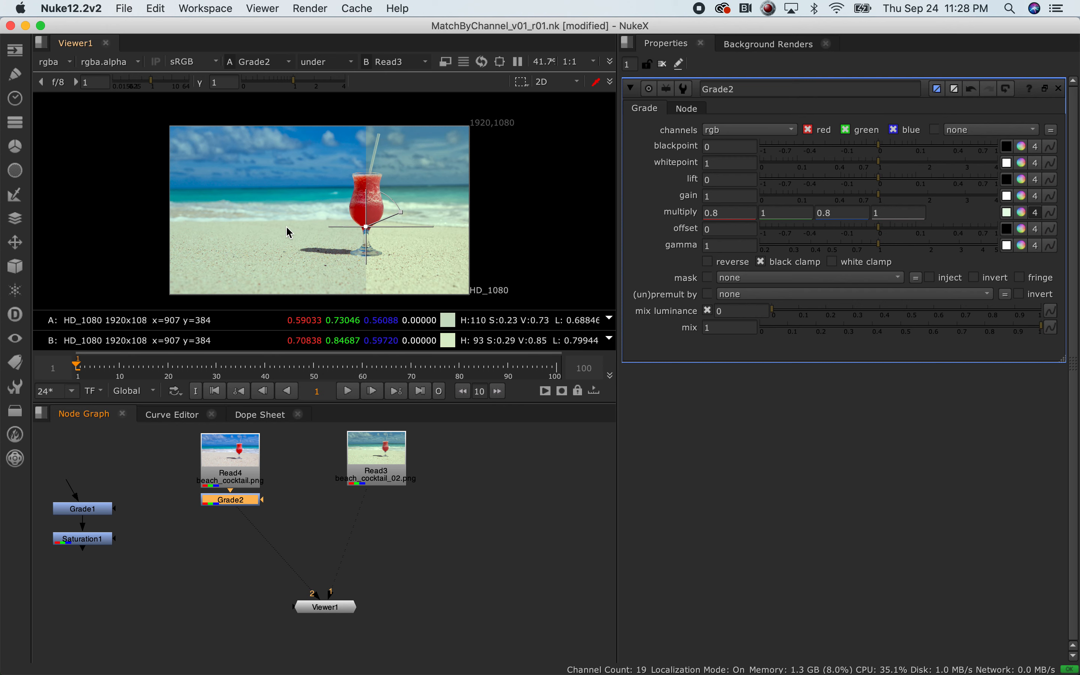
Step: Add a Saturation node after the connected Grade node and lower its saturation to 0.71
{"action": "key", "text": "Tab"}
{"action": "type", "text": "satura"}
{"action": "key", "text": "Return"}
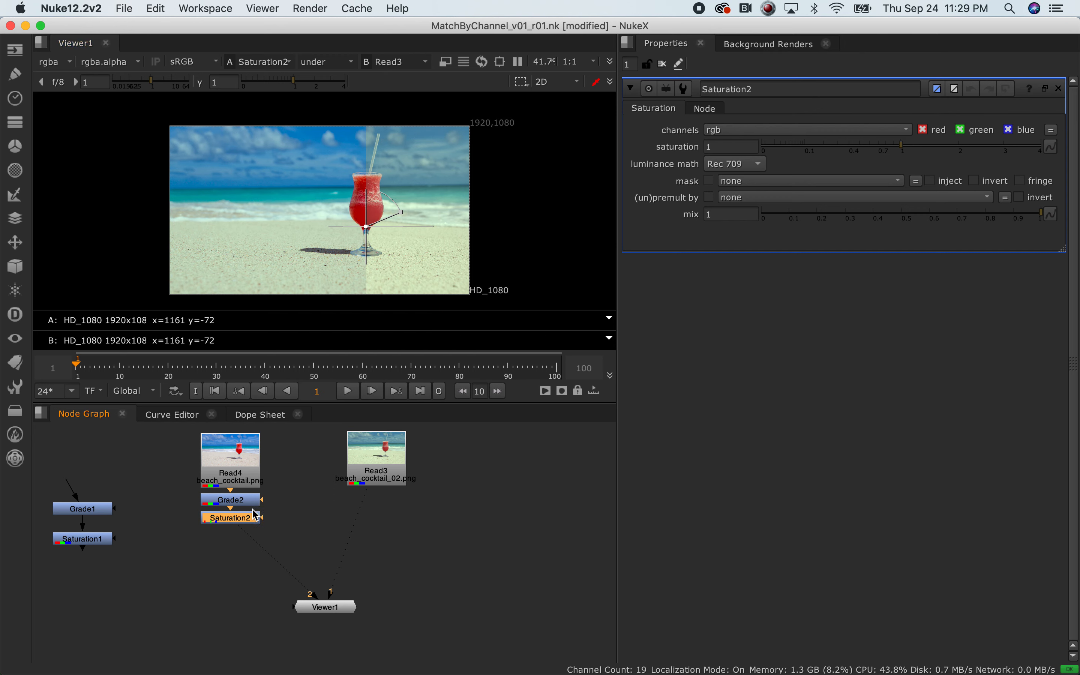
{"action": "left_click_drag", "start_coordinate": [899, 150], "coordinate": [882, 154]}
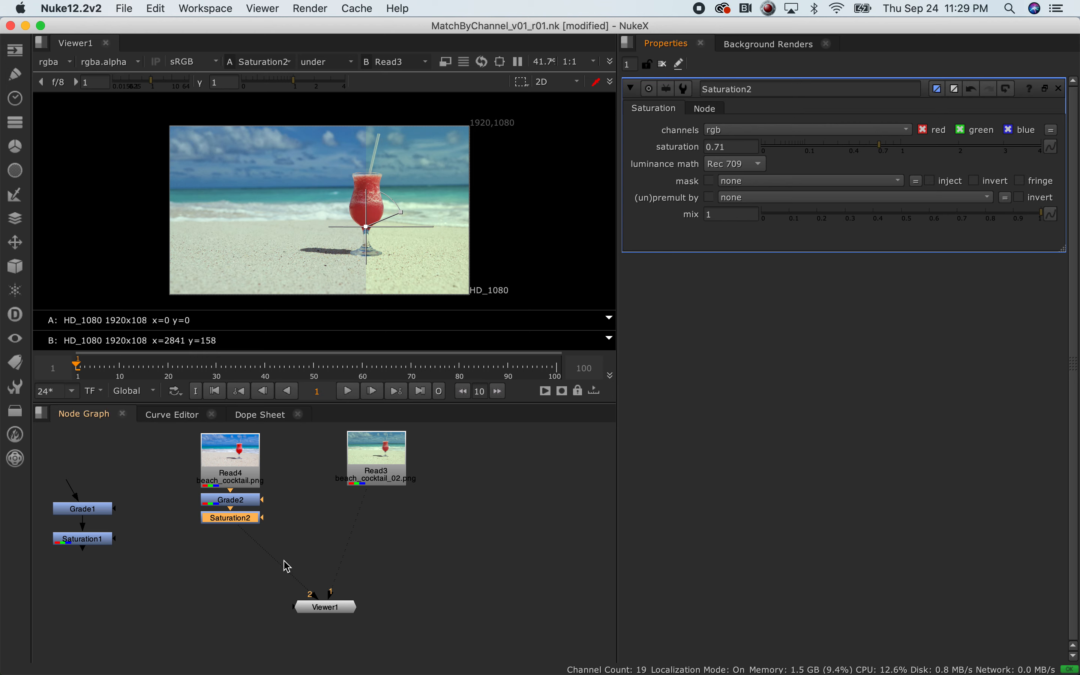
Step: Refine the connected Saturation node's saturation value to 0.74
{"action": "left_click_drag", "start_coordinate": [297, 492], "coordinate": [179, 570]}
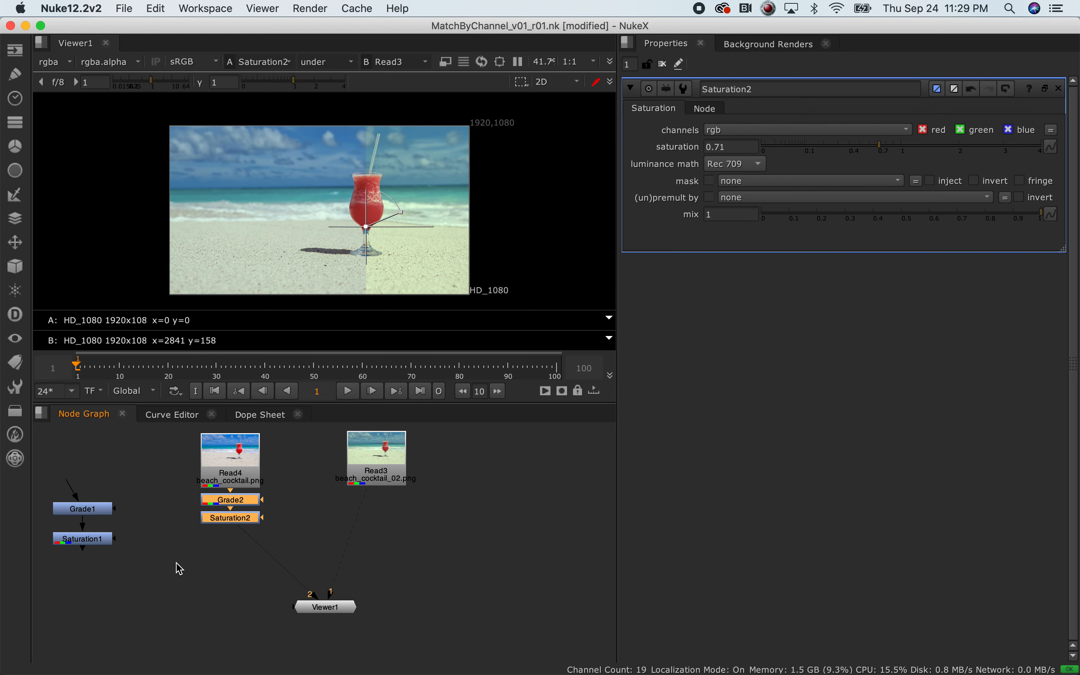
{"action": "left_click", "coordinate": [301, 516]}
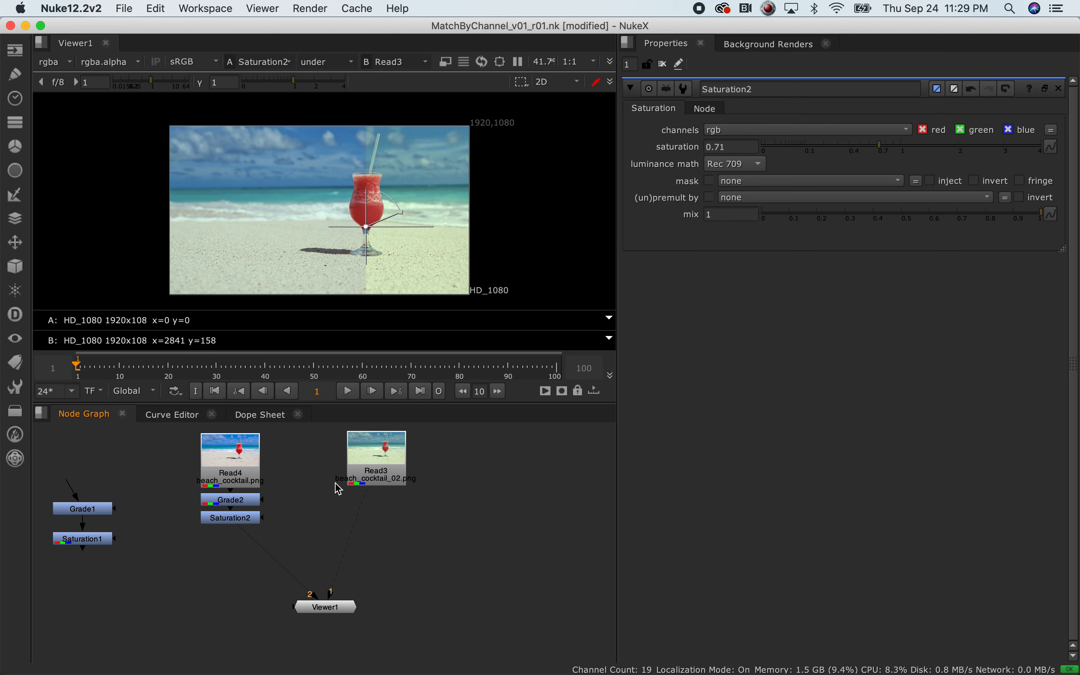
{"action": "left_click", "coordinate": [248, 520]}
{"action": "left_click", "coordinate": [731, 147]}
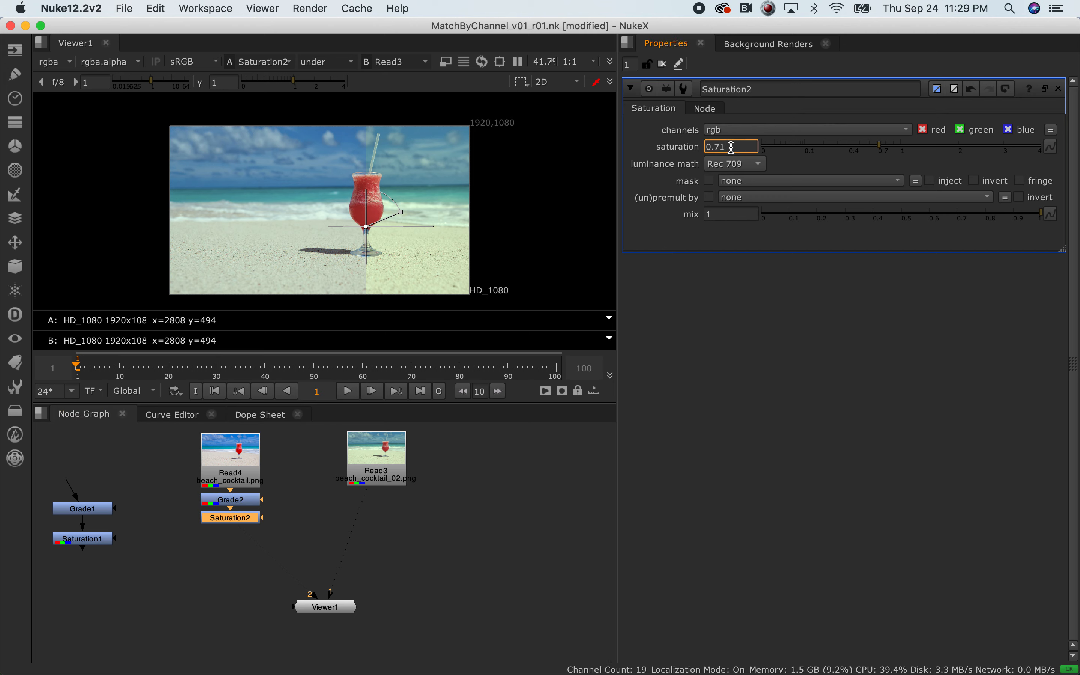
{"action": "key", "text": "BackSpace"}
{"action": "type", "text": "4"}
{"action": "key", "text": "Return"}
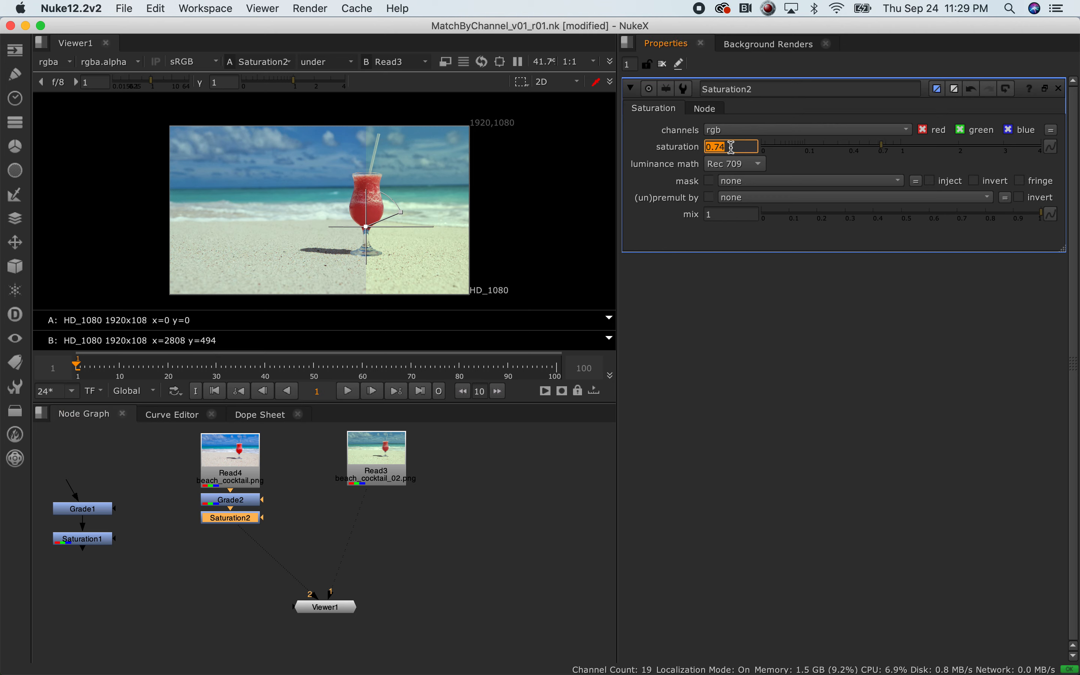
{"action": "left_click", "coordinate": [445, 534]}
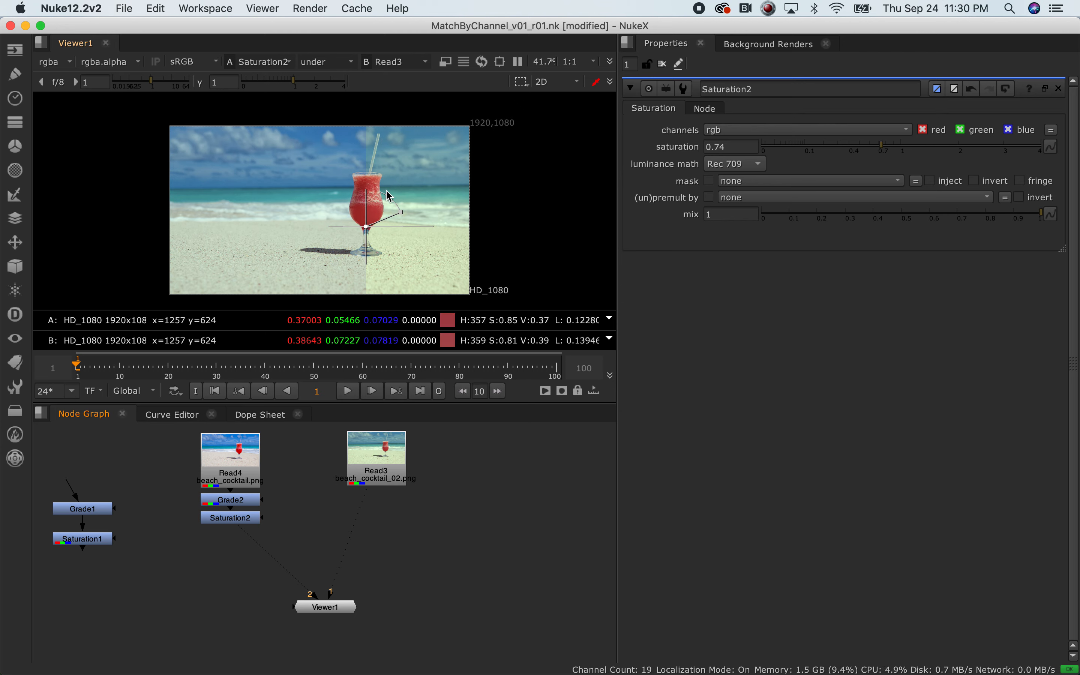
Step: View only the red channel and disable the connected Grade and Saturation nodes to compare the ungraded image with the reference
{"action": "key", "text": "r"}
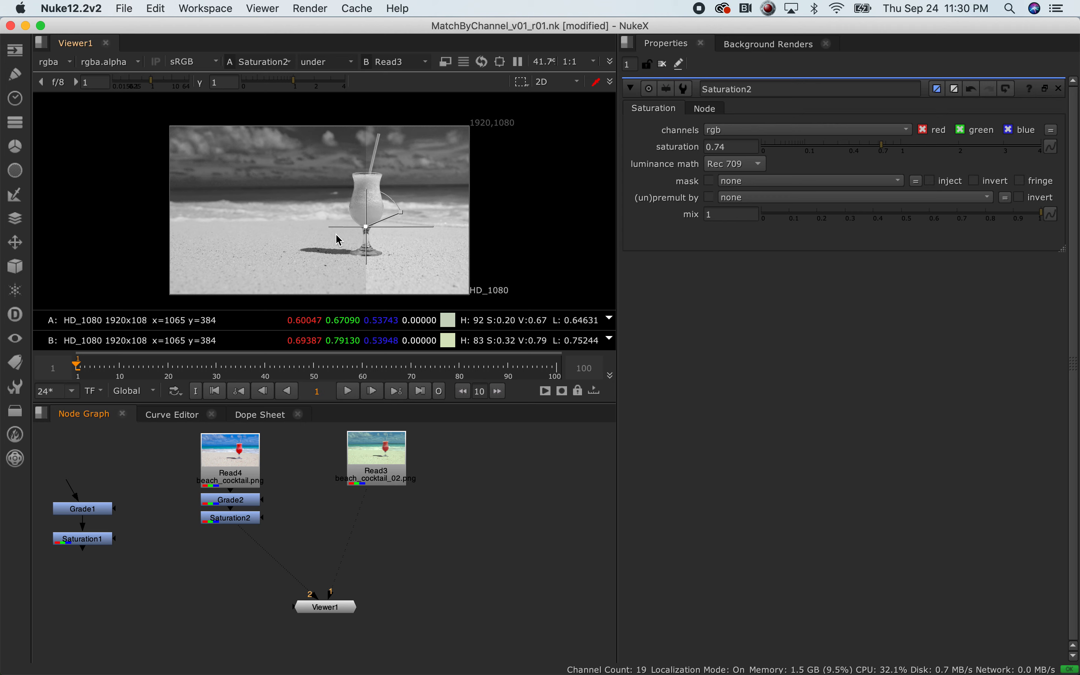
{"action": "left_click_drag", "start_coordinate": [282, 472], "coordinate": [193, 542]}
{"action": "key", "text": "d"}
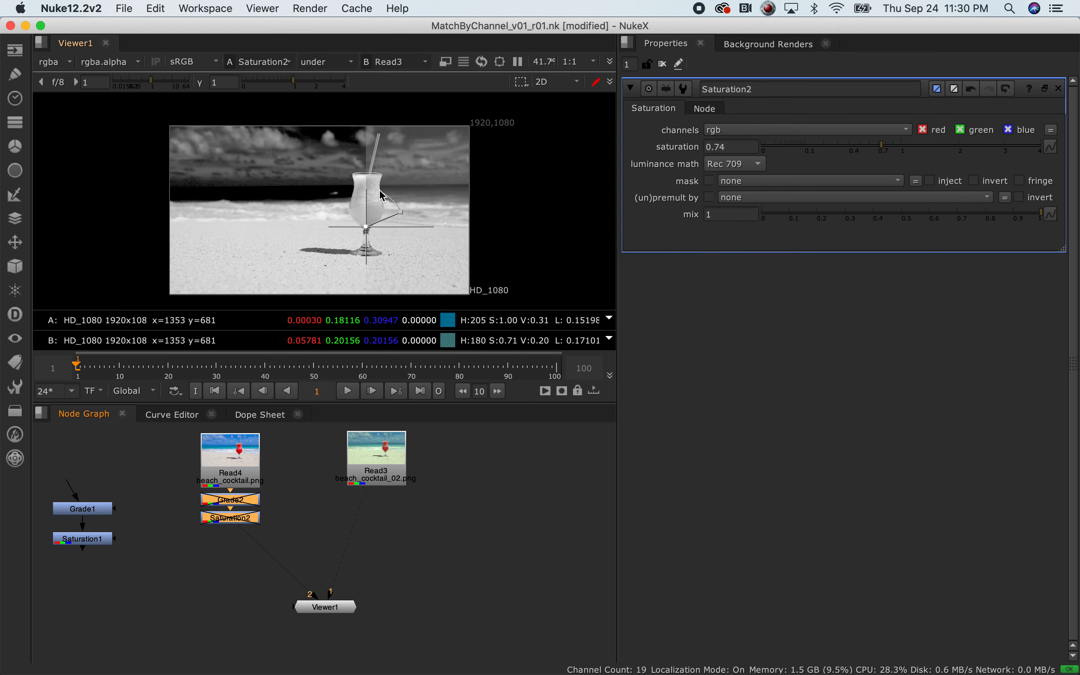
{"action": "scroll", "coordinate": [388, 203], "scroll_direction": "up", "scroll_amount": 5}
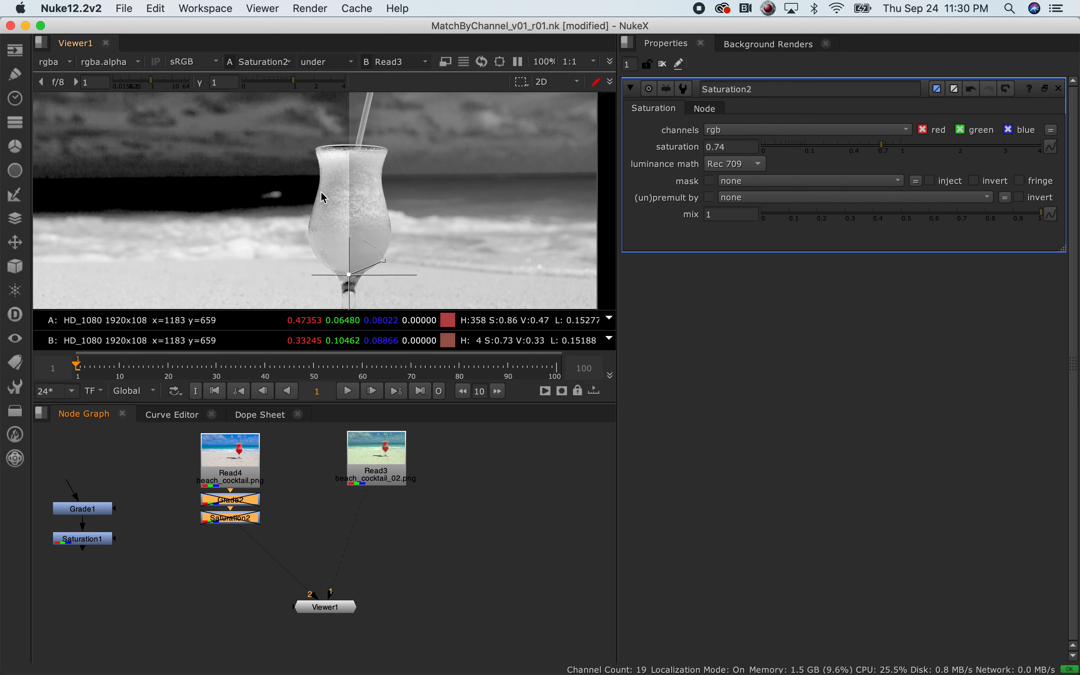
{"action": "scroll", "coordinate": [324, 206], "scroll_direction": "down", "scroll_amount": 3}
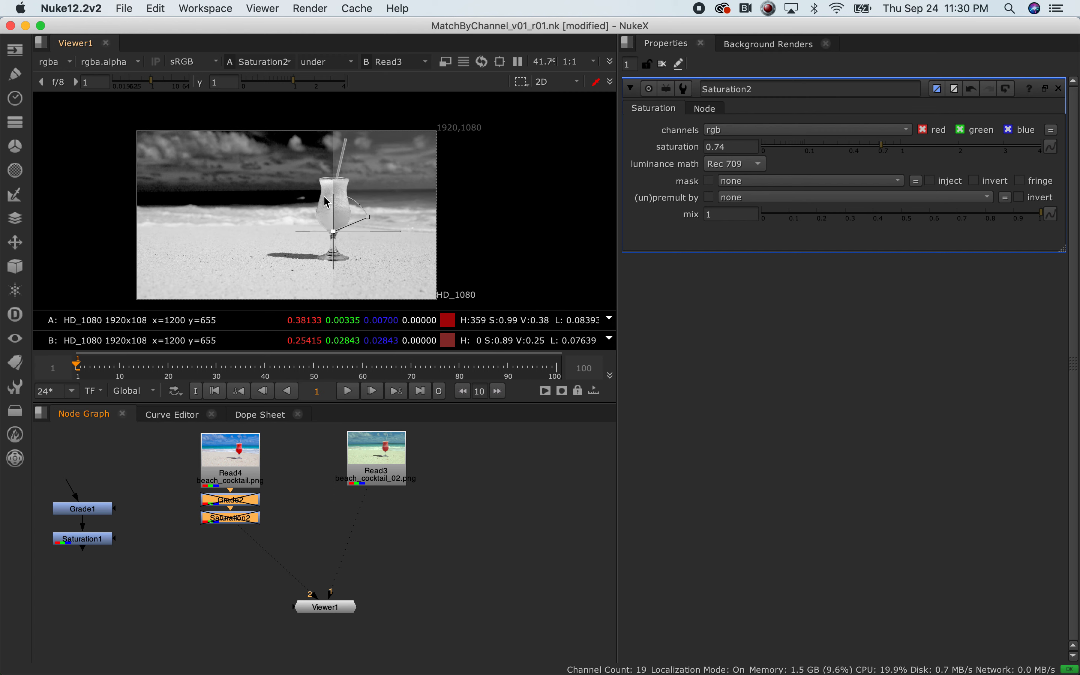
{"action": "middle_click_drag", "start_coordinate": [299, 228], "coordinate": [327, 212]}
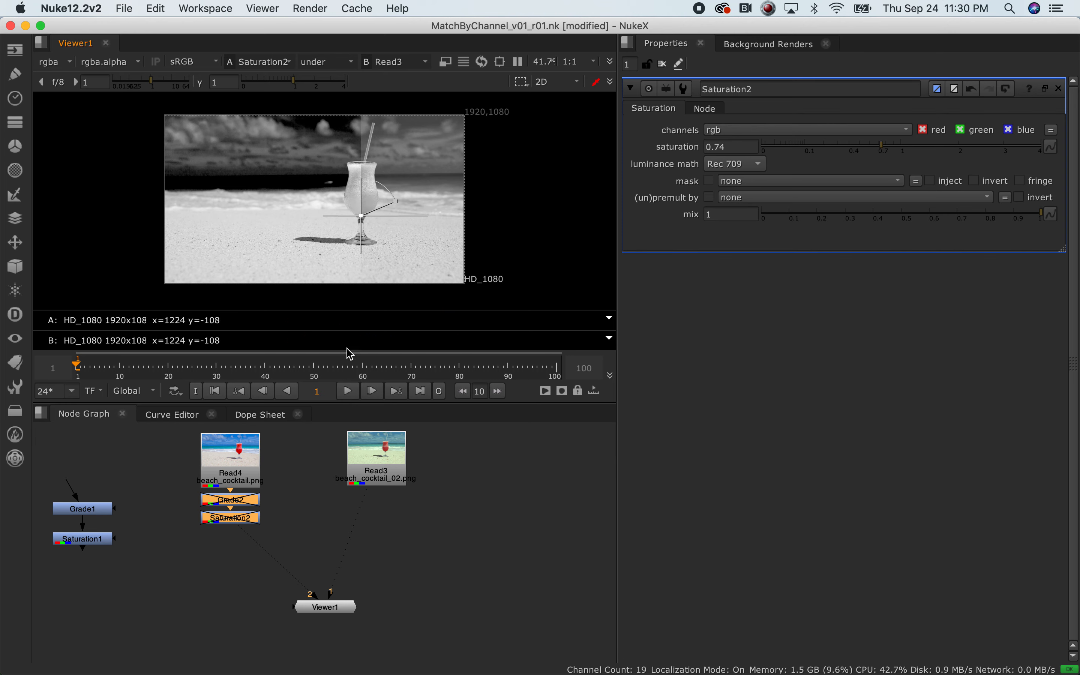
Step: Re-enable the Grade and Saturation nodes and examine the red-channel match along the wipe seam on the cocktail glass
{"action": "left_click_drag", "start_coordinate": [285, 481], "coordinate": [192, 535]}
{"action": "key", "text": "d"}
{"action": "scroll", "coordinate": [357, 183], "scroll_direction": "up", "scroll_amount": 5}
{"action": "scroll", "coordinate": [358, 203], "scroll_direction": "up", "scroll_amount": 3}
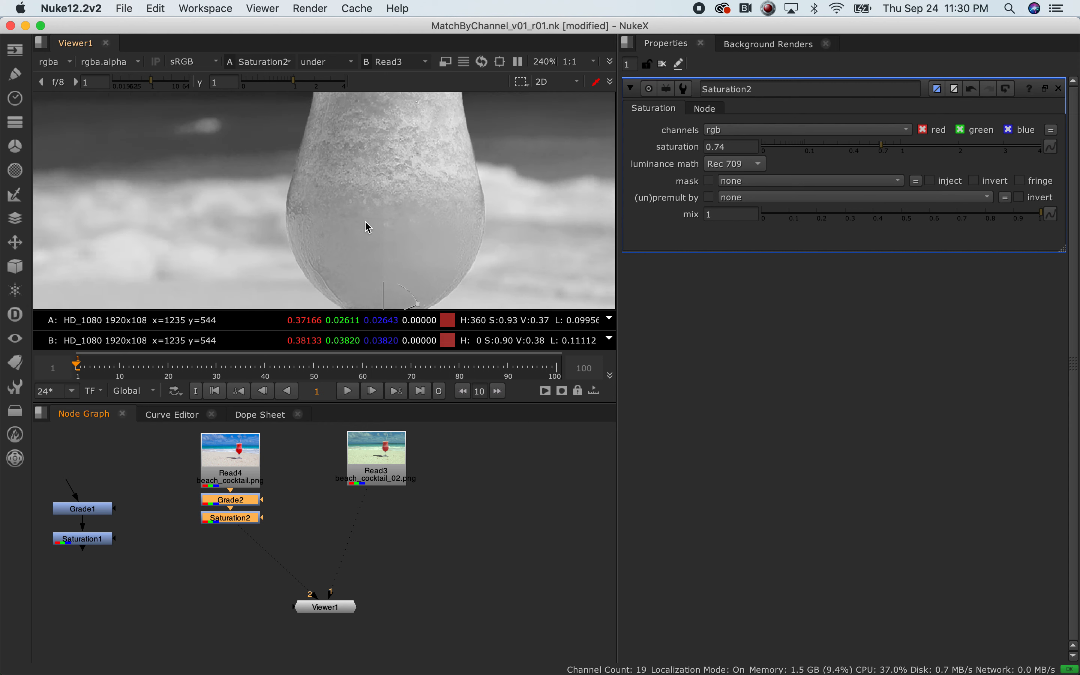
{"action": "middle_click_drag", "start_coordinate": [409, 253], "coordinate": [390, 169]}
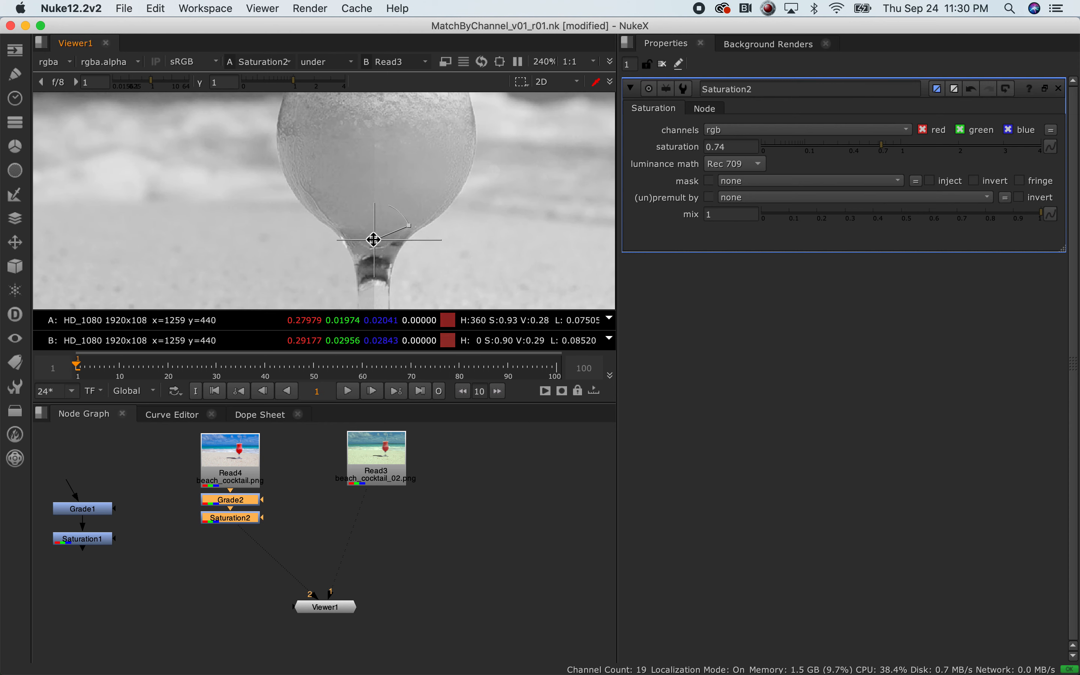
{"action": "left_click_drag", "start_coordinate": [374, 239], "coordinate": [379, 238]}
{"action": "scroll", "coordinate": [373, 181], "scroll_direction": "up", "scroll_amount": 6}
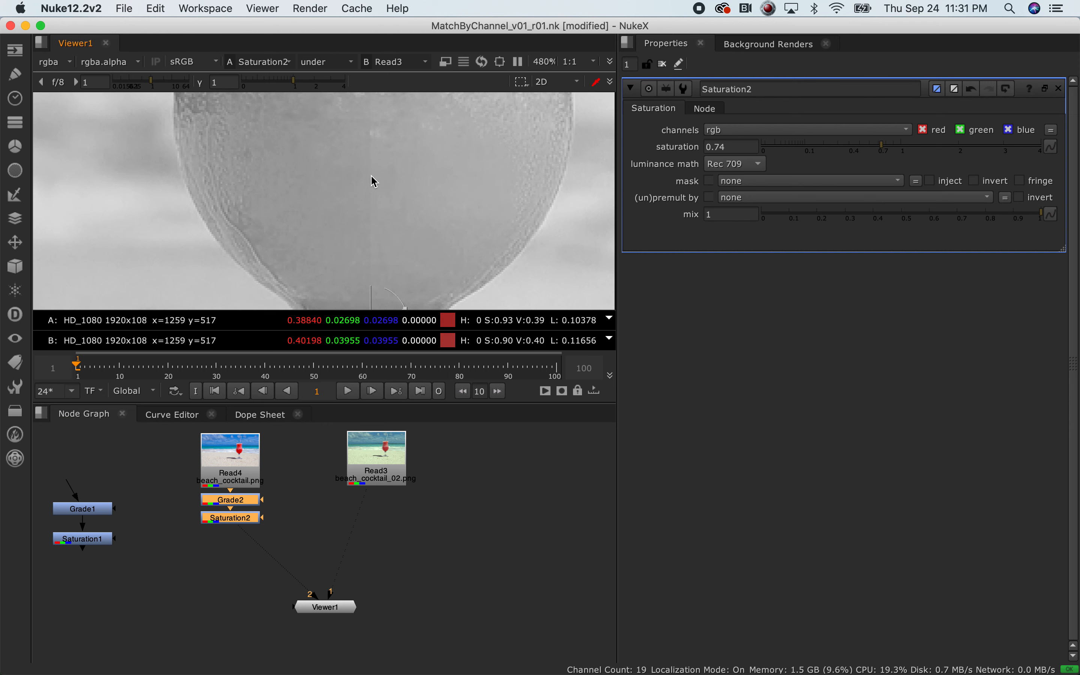
{"action": "scroll", "coordinate": [398, 210], "scroll_direction": "down", "scroll_amount": 2}
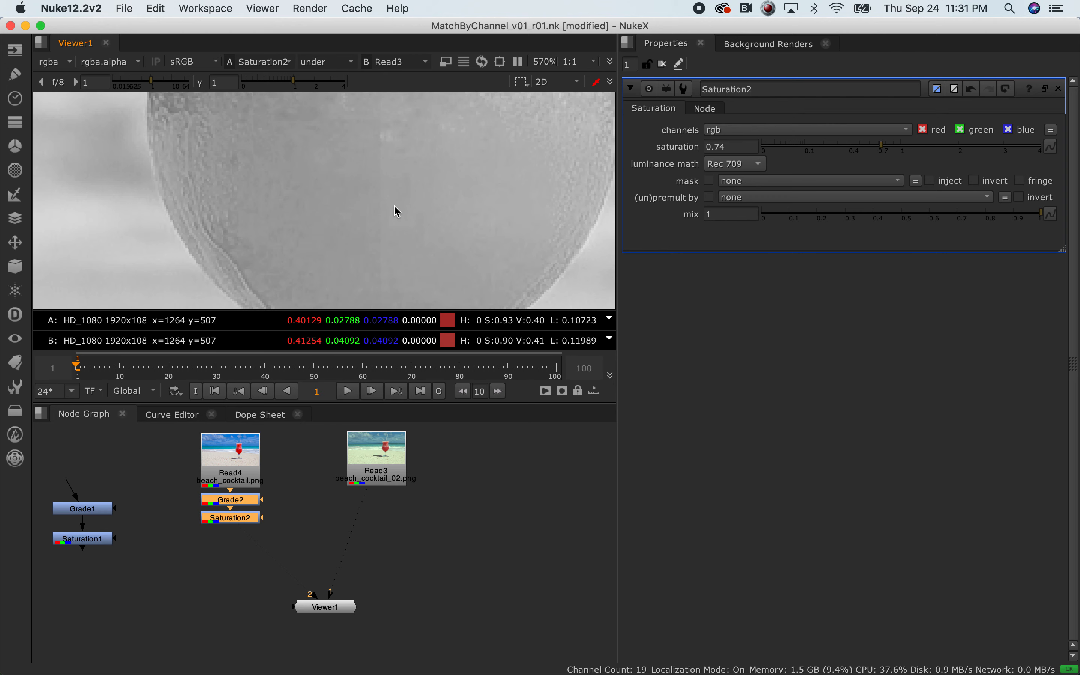
Step: Reopen the connected Grade node's settings and compare the glass at the wipe seam in full colour and in the red channel
{"action": "left_click", "coordinate": [293, 526]}
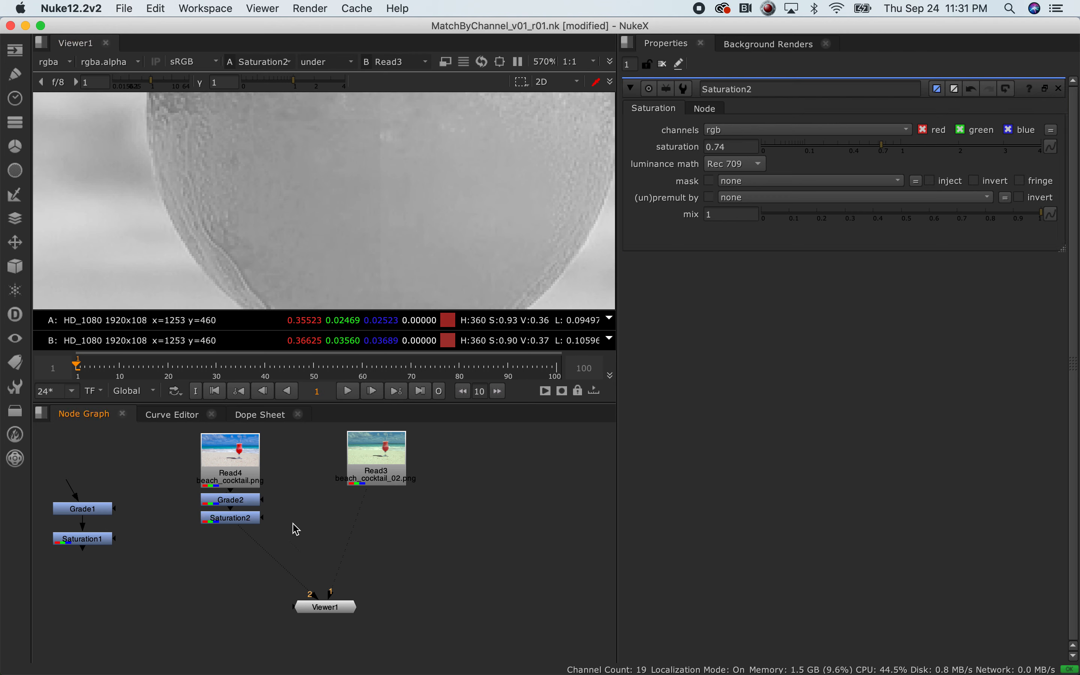
{"action": "double_click", "coordinate": [230, 500]}
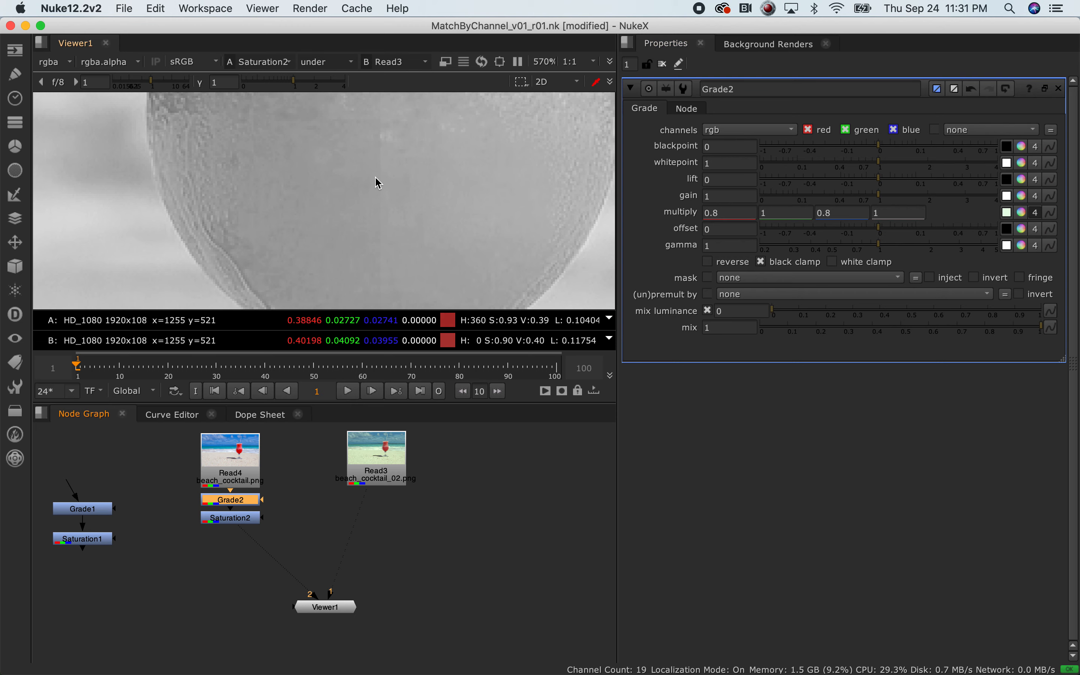
{"action": "scroll", "coordinate": [377, 185], "scroll_direction": "up", "scroll_amount": 3}
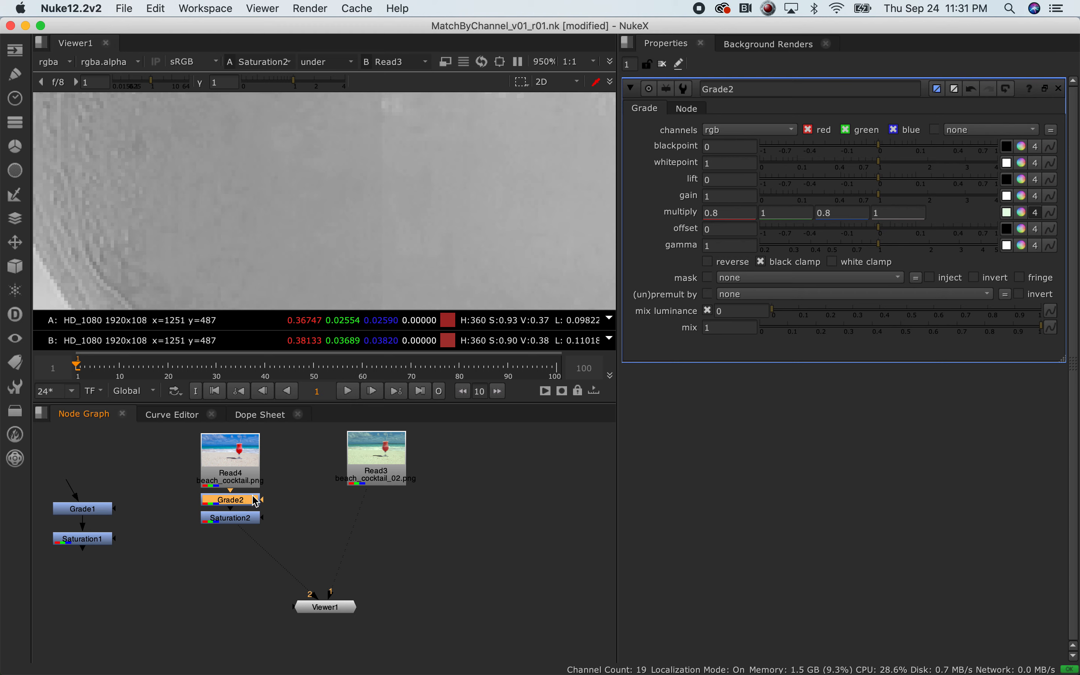
{"action": "key", "text": "r"}
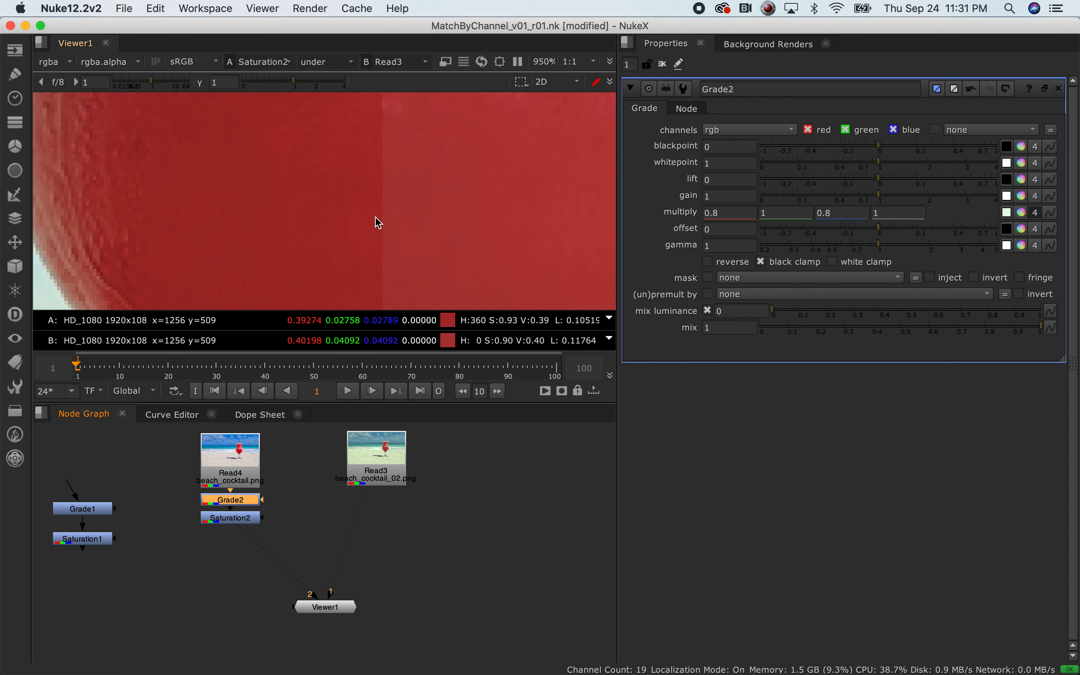
{"action": "key", "text": "r"}
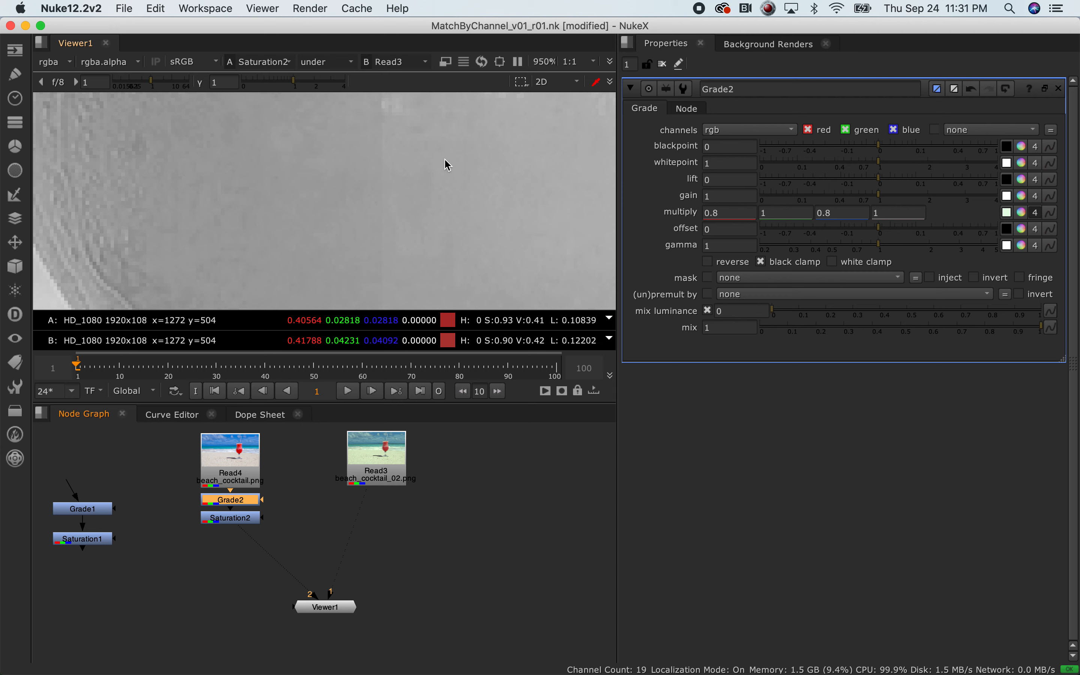
{"action": "key", "text": "r"}
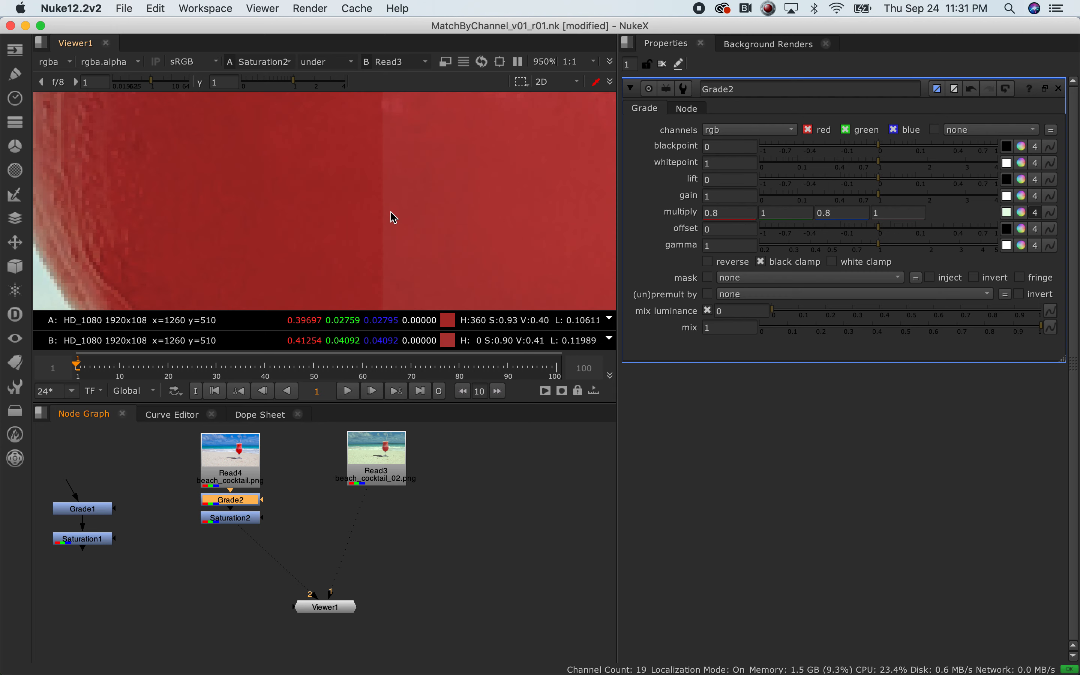
{"action": "key", "text": "r"}
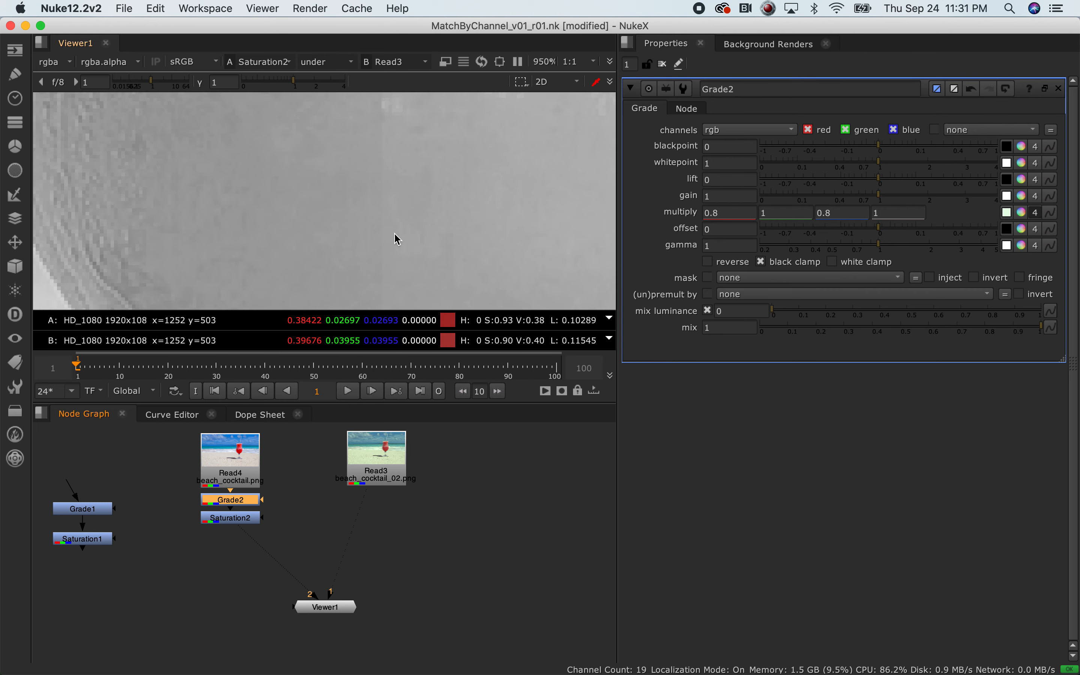
Step: Refine the connected Grade node's red multiply value in small increments to 0.84, matching the red channel at the wipe seam
{"action": "left_click", "coordinate": [723, 214]}
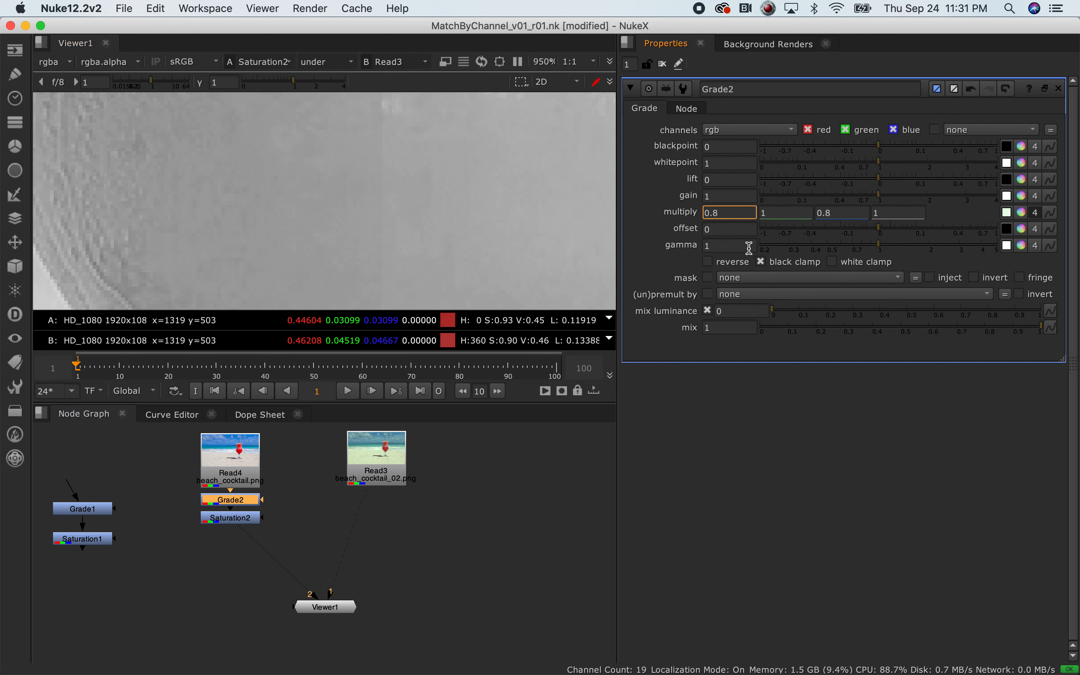
{"action": "type", "text": "1"}
{"action": "key", "text": "Return"}
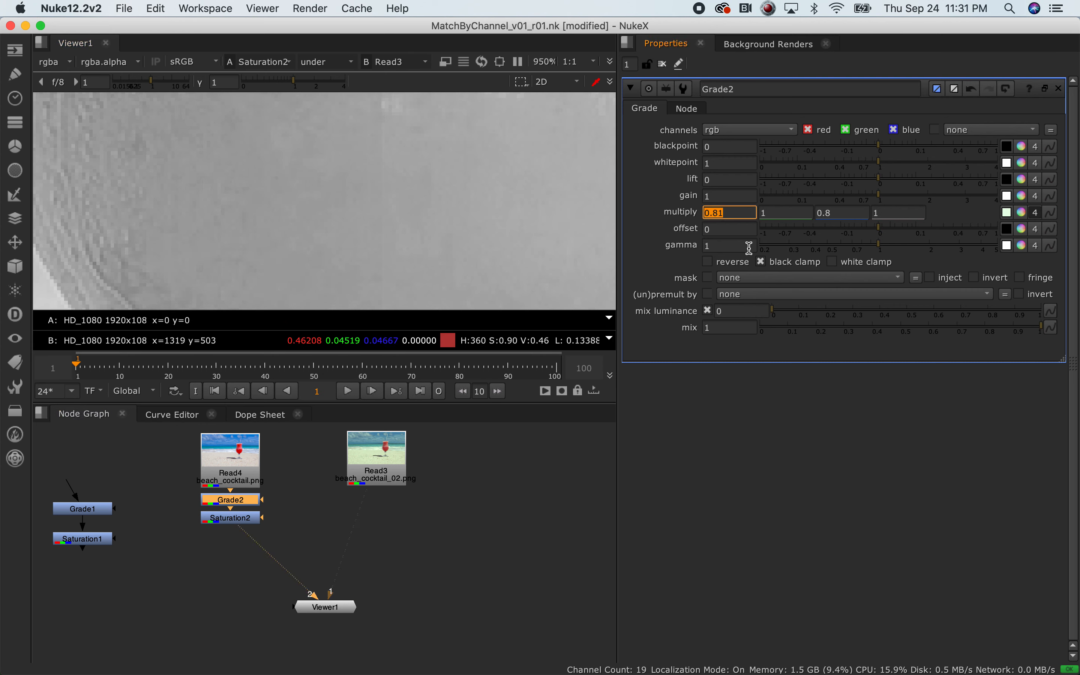
{"action": "left_click", "coordinate": [739, 216]}
{"action": "key", "text": "BackSpace"}
{"action": "type", "text": "3"}
{"action": "key", "text": "Return"}
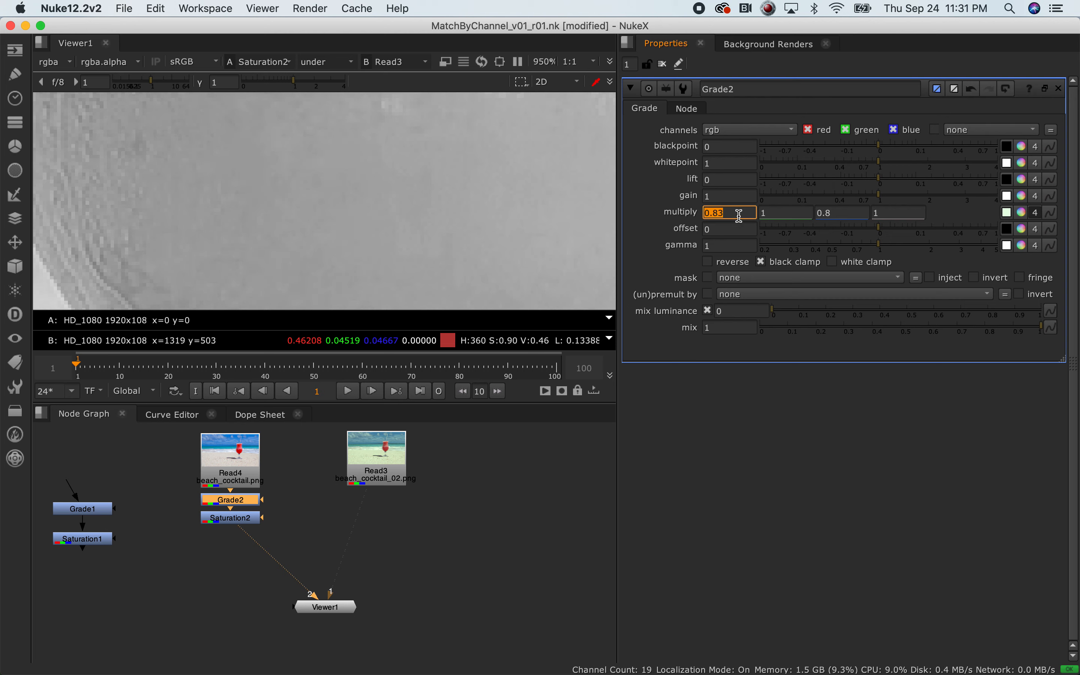
{"action": "left_click", "coordinate": [738, 215]}
{"action": "left_click", "coordinate": [462, 551]}
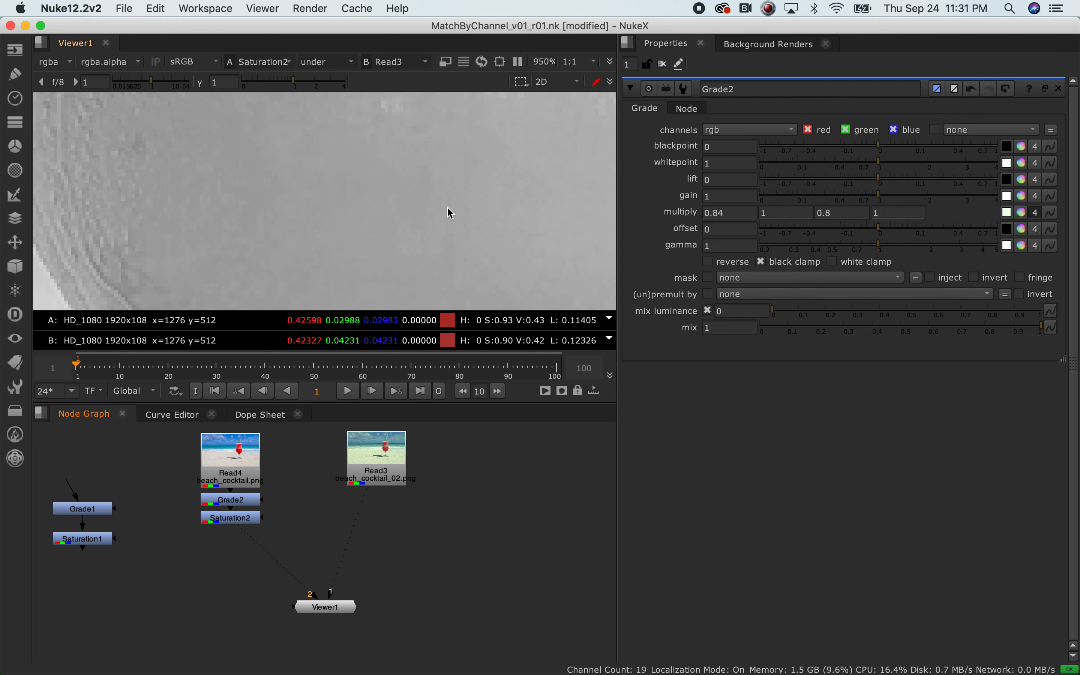
Step: Examine the red-channel match on the glass and across the whole frame, and return the viewer to full colour
{"action": "scroll", "coordinate": [447, 207], "scroll_direction": "down", "scroll_amount": 6}
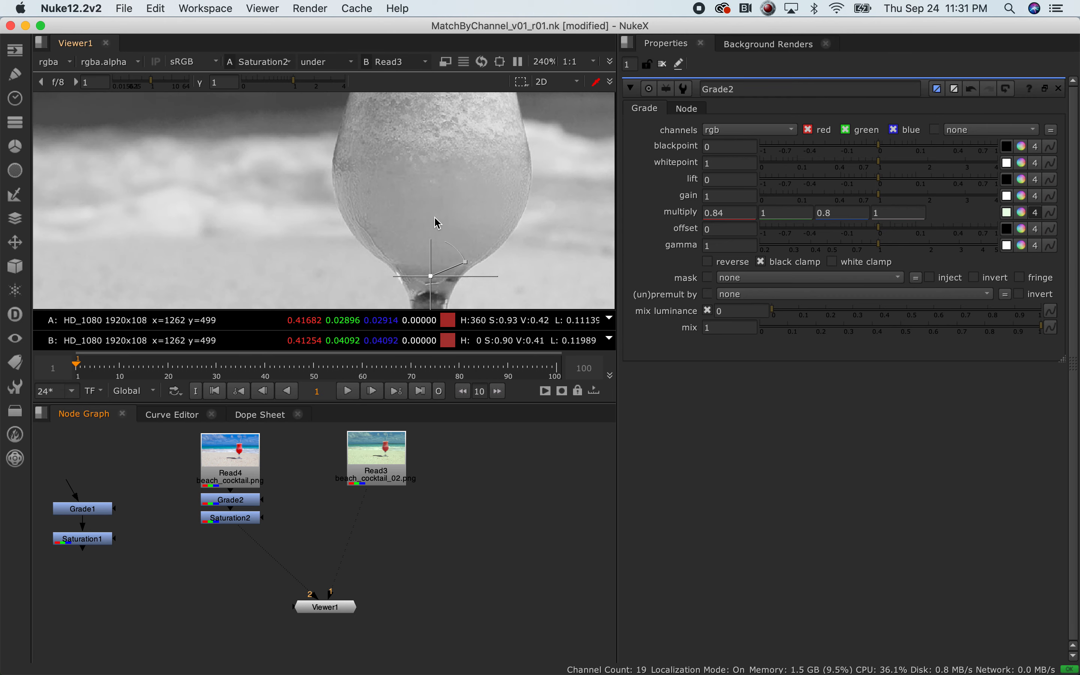
{"action": "scroll", "coordinate": [439, 199], "scroll_direction": "up", "scroll_amount": 2}
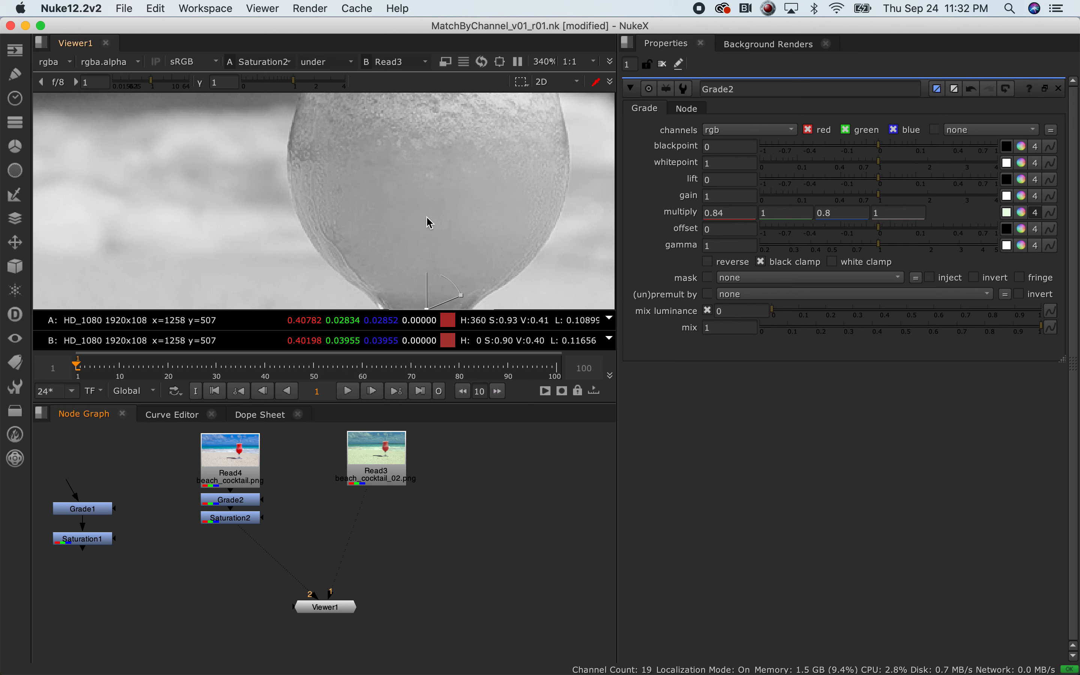
{"action": "scroll", "coordinate": [426, 217], "scroll_direction": "down", "scroll_amount": 1}
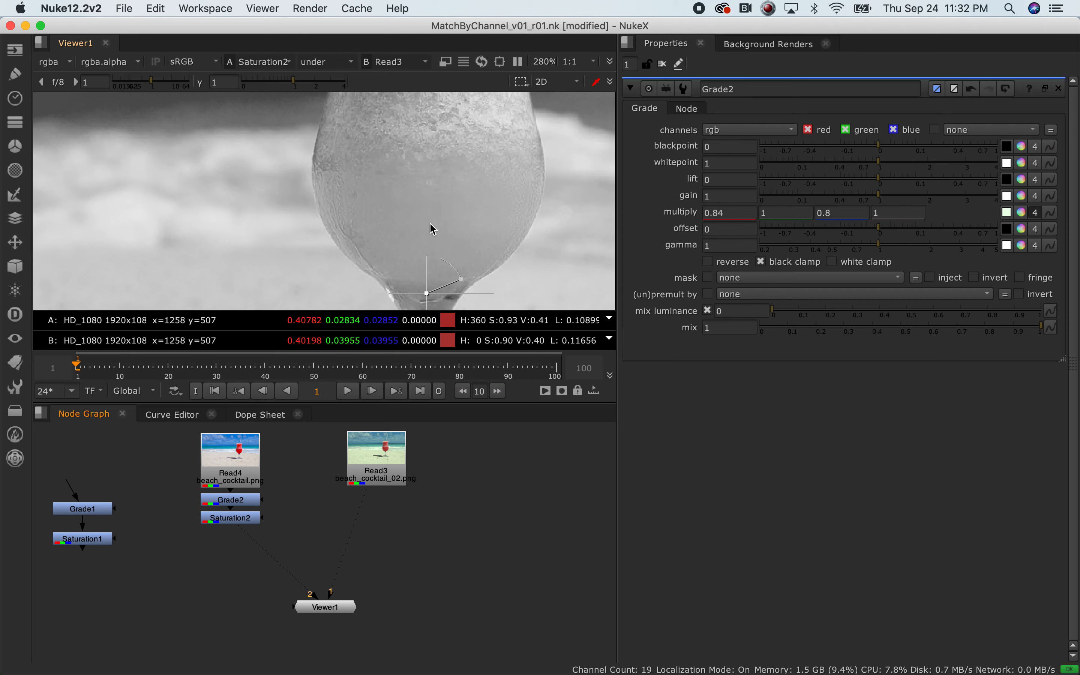
{"action": "key", "text": "f"}
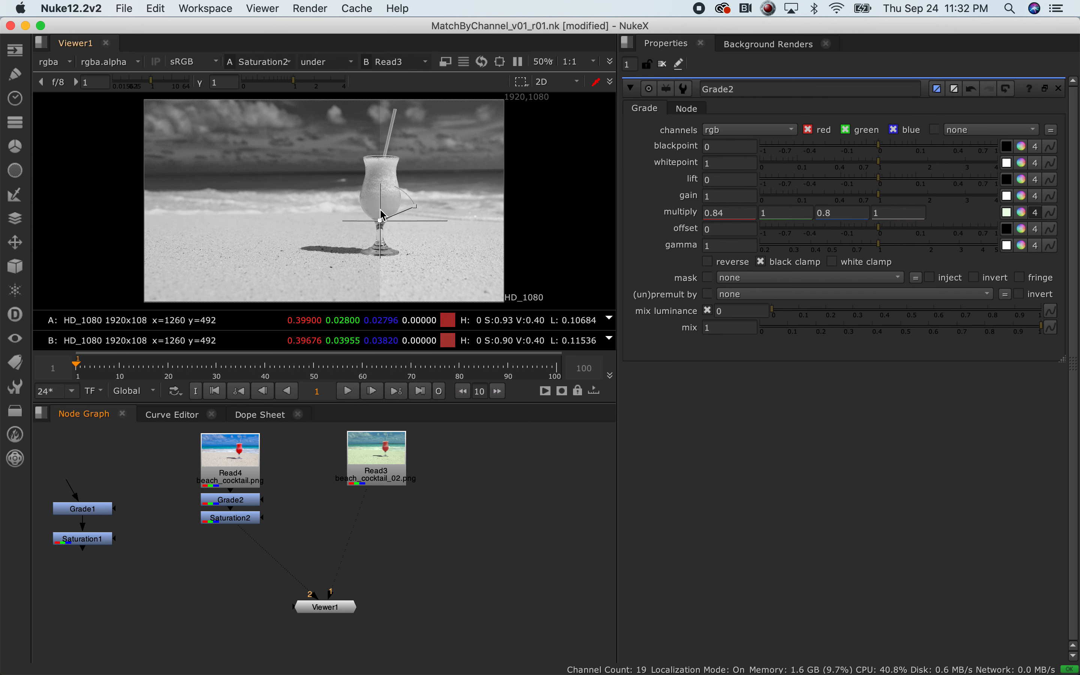
{"action": "key", "text": "r"}
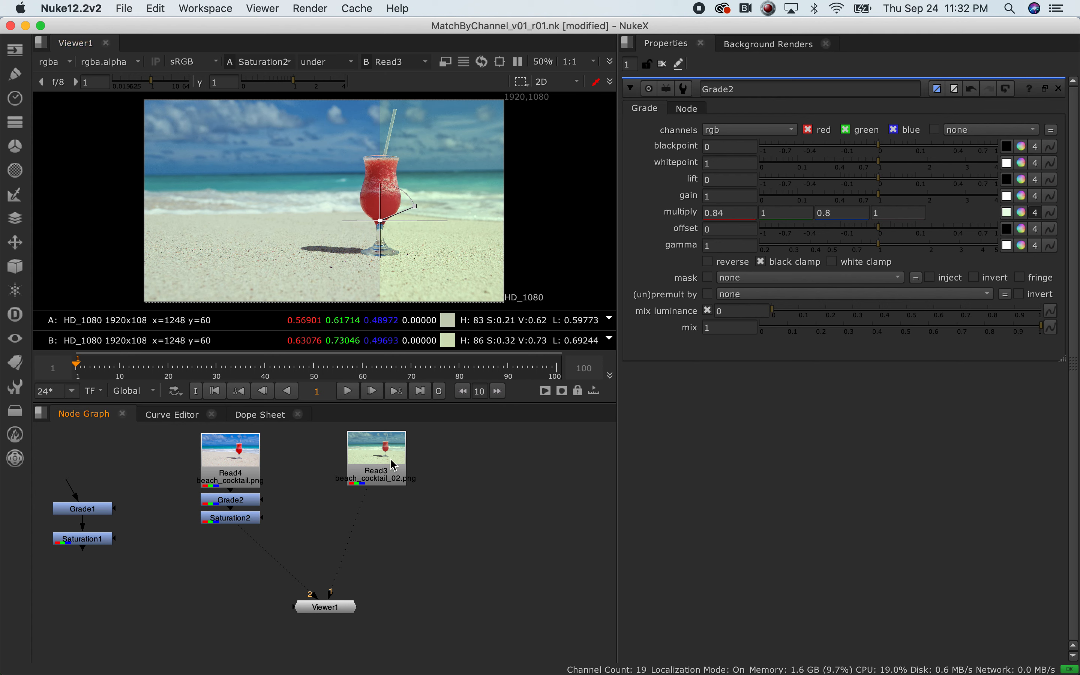
Step: Select the connected Grade and Saturation nodes and compare the glass at the wipe seam in the blue channel and in full colour
{"action": "left_click_drag", "start_coordinate": [281, 486], "coordinate": [186, 533]}
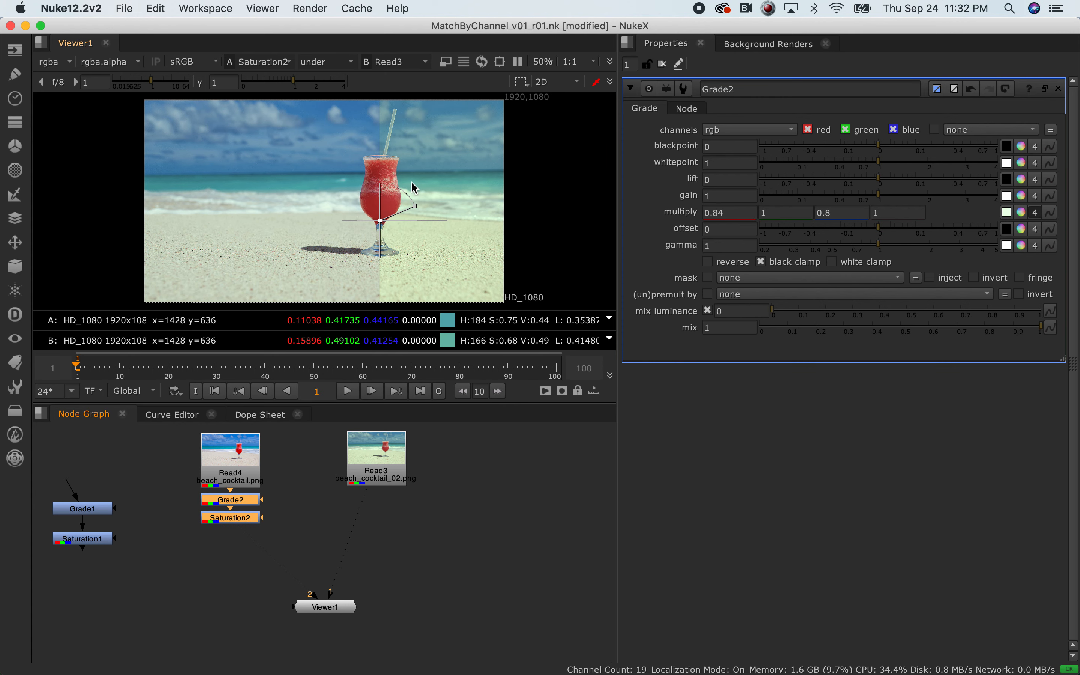
{"action": "key", "text": "r"}
{"action": "scroll", "coordinate": [393, 201], "scroll_direction": "up", "scroll_amount": 10}
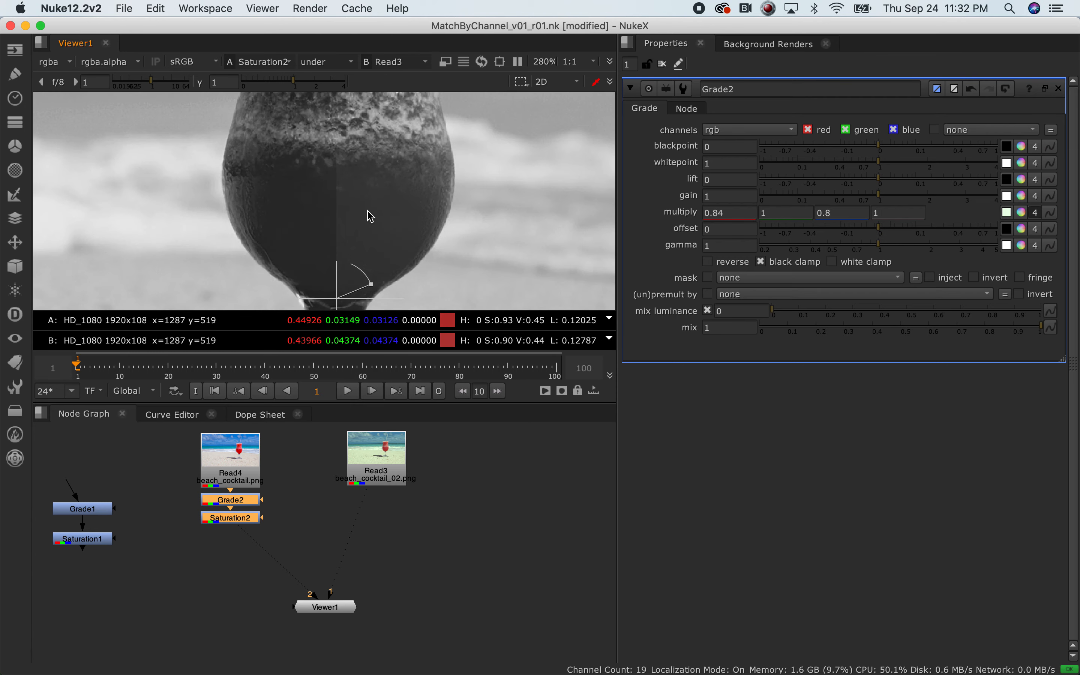
{"action": "scroll", "coordinate": [356, 216], "scroll_direction": "down", "scroll_amount": 6}
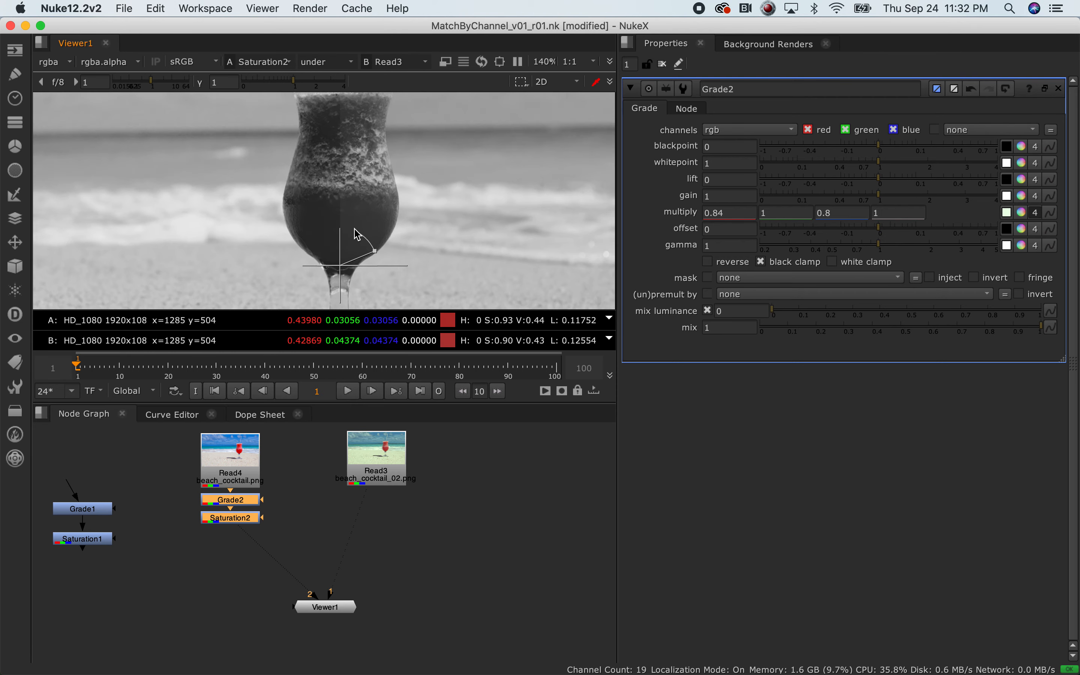
{"action": "key", "text": "r"}
{"action": "scroll", "coordinate": [350, 221], "scroll_direction": "down", "scroll_amount": 1}
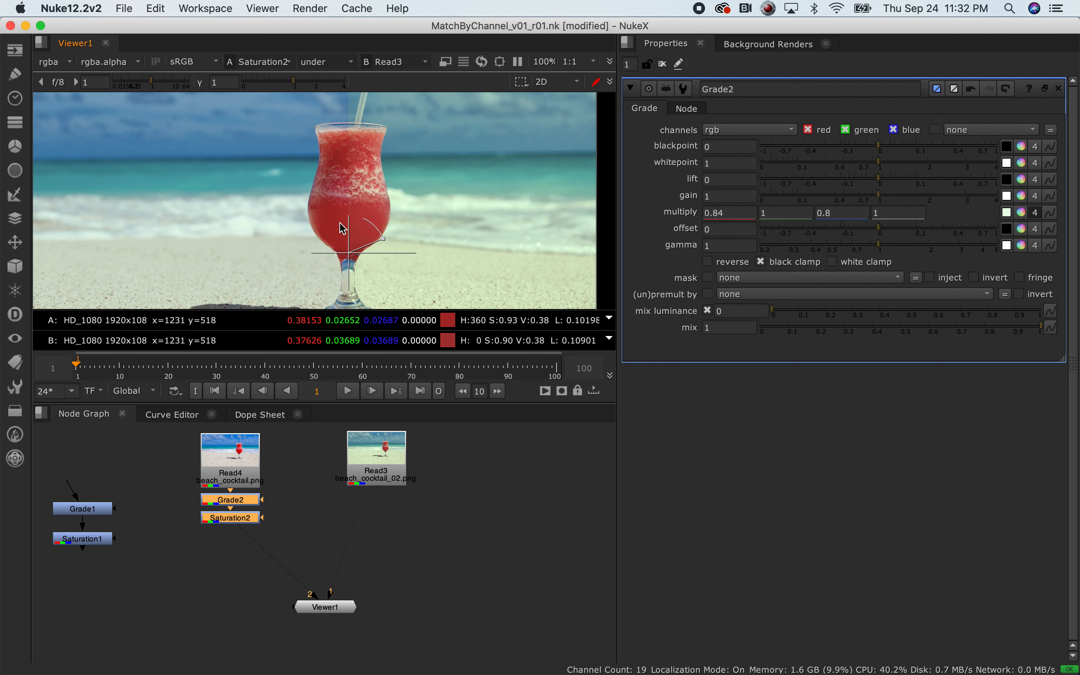
Step: Inspect the wipe seam in the sky beside the straw in full colour and in the blue channel only
{"action": "scroll", "coordinate": [349, 232], "scroll_direction": "down", "scroll_amount": 3}
{"action": "mouse_move", "coordinate": [336, 206]}
{"action": "middle_mouse_down"}
{"action": "mouse_move", "coordinate": [353, 180]}
{"action": "mouse_move", "coordinate": [347, 197]}
{"action": "middle_mouse_up"}
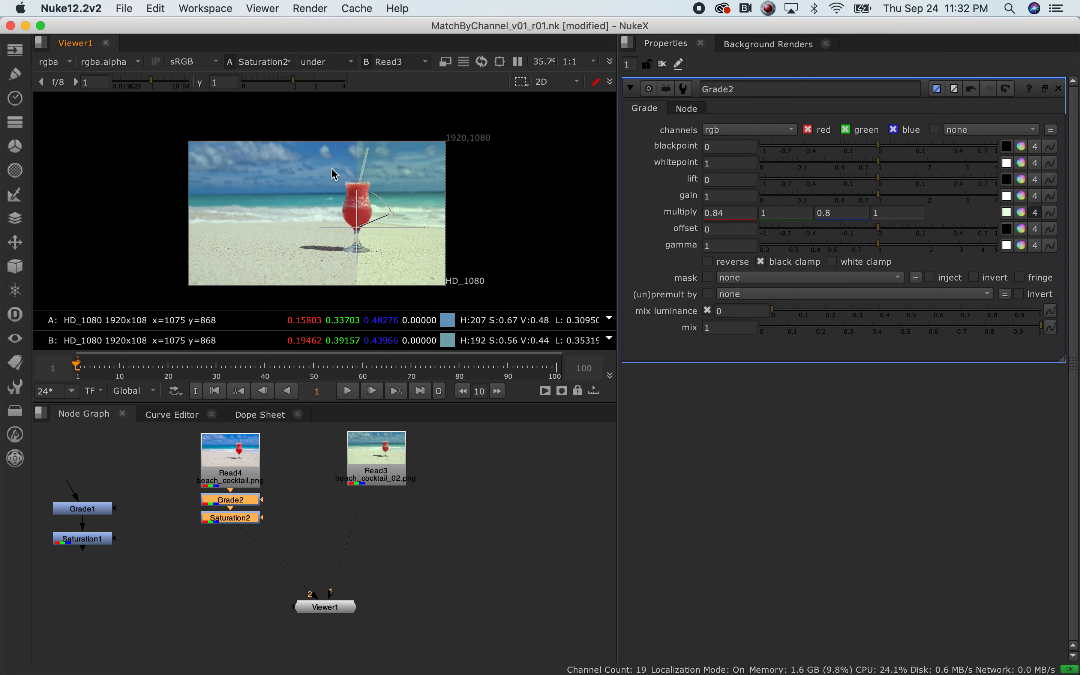
{"action": "scroll", "coordinate": [334, 173], "scroll_direction": "up", "scroll_amount": 5}
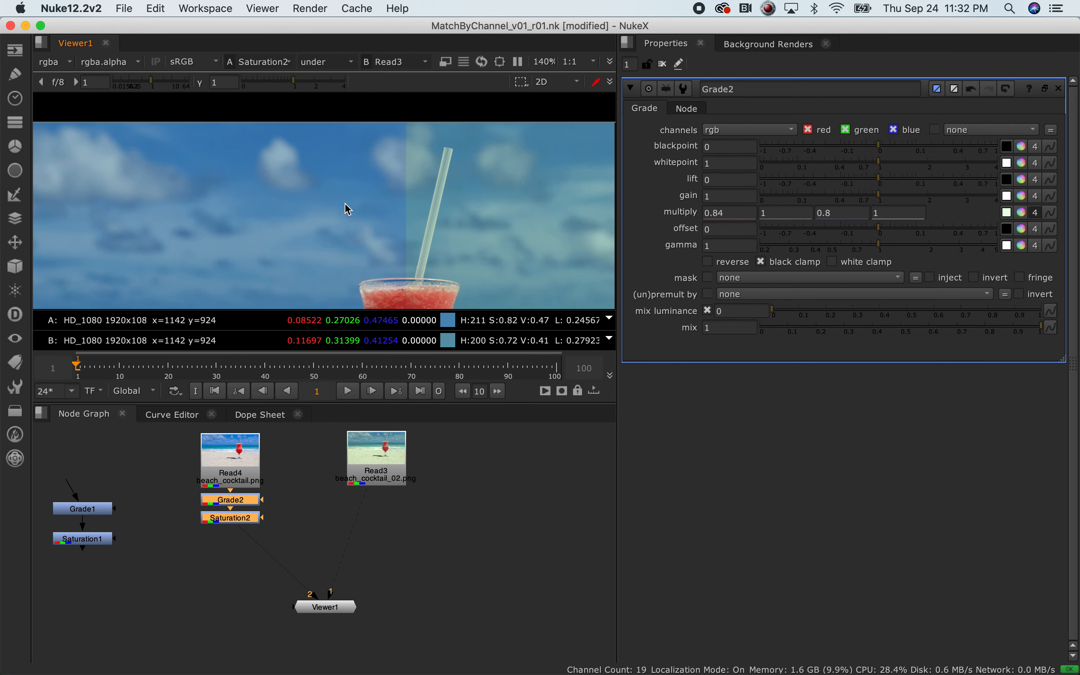
{"action": "scroll", "coordinate": [404, 213], "scroll_direction": "up", "scroll_amount": 4}
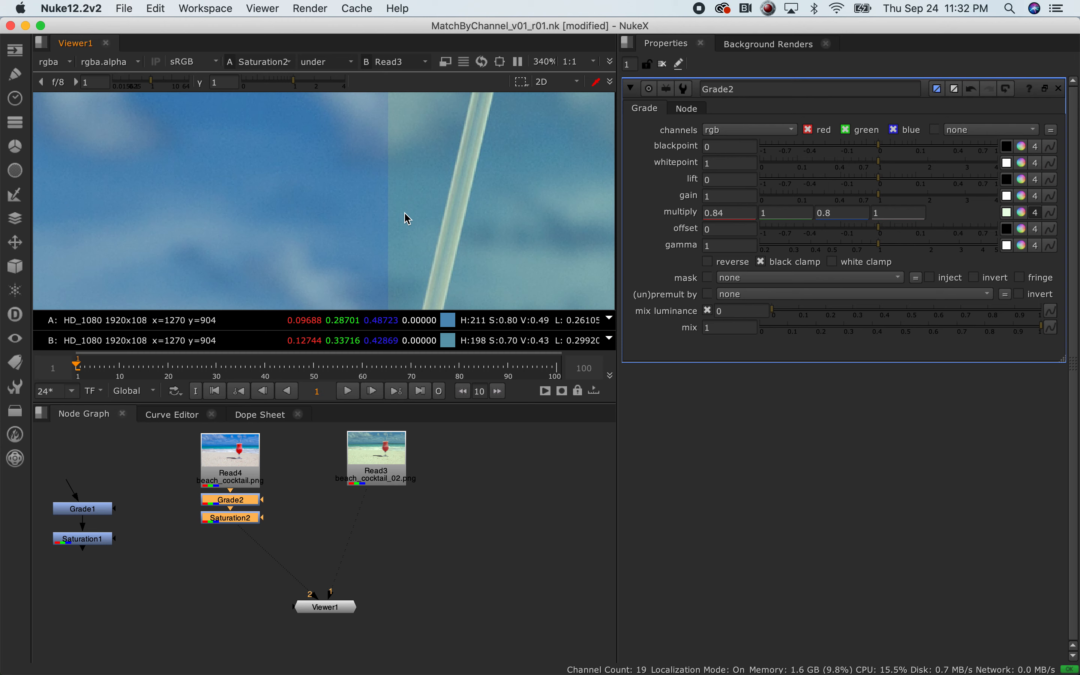
{"action": "scroll", "coordinate": [404, 213], "scroll_direction": "down", "scroll_amount": 1}
{"action": "key", "text": "y"}
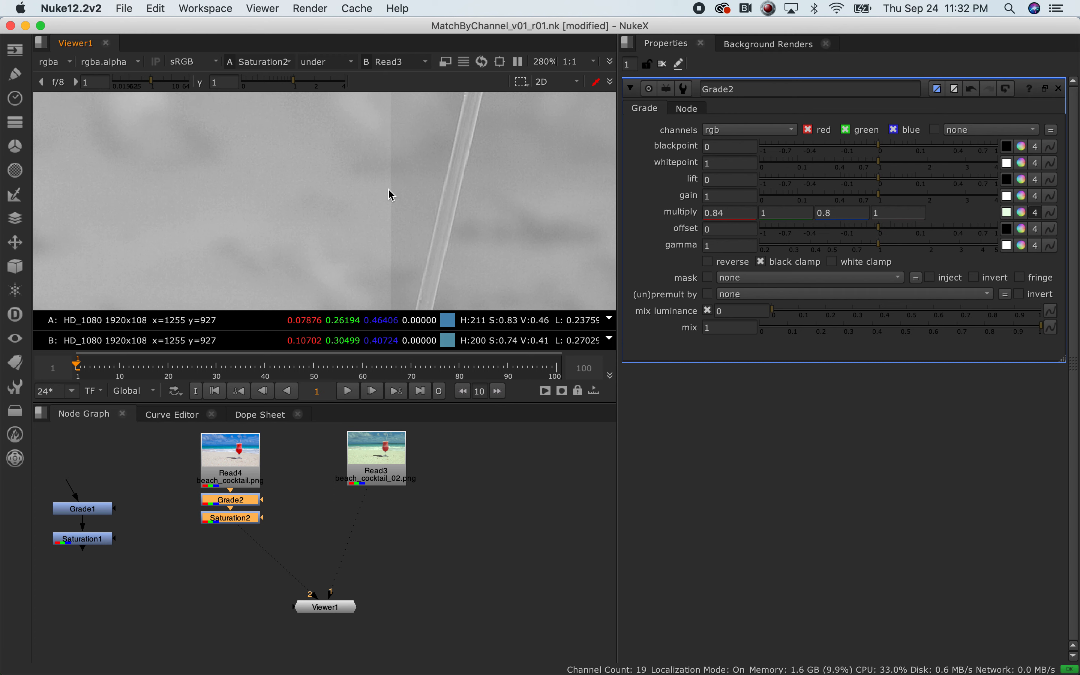
Step: Set the connected Grade node's blue multiply value to 0.7
{"action": "left_click", "coordinate": [246, 506]}
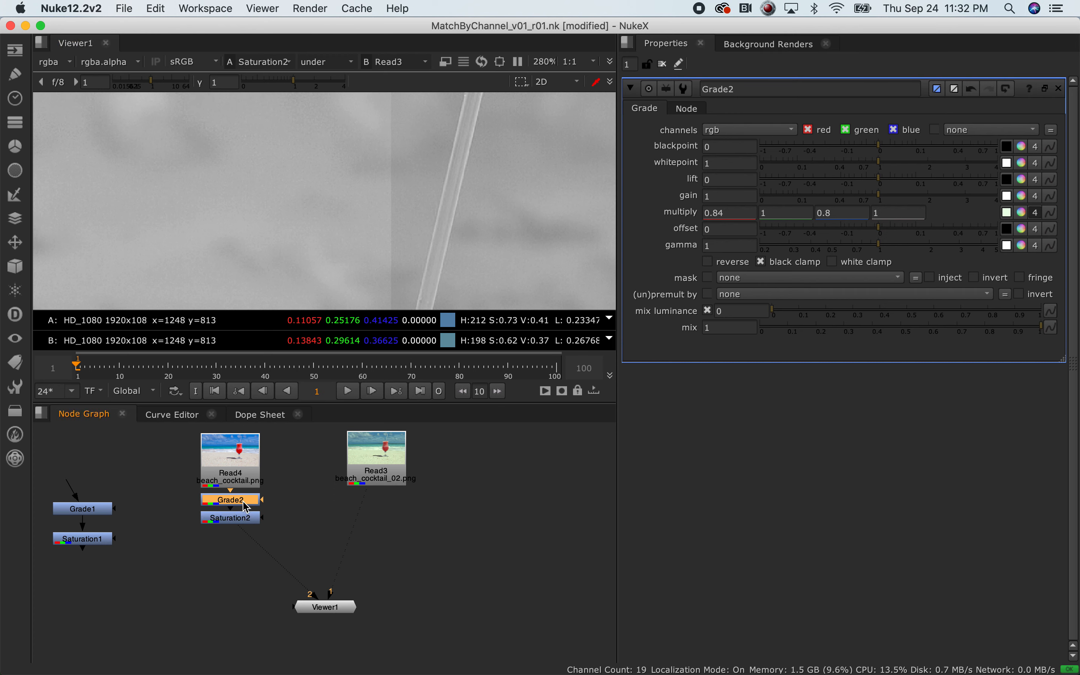
{"action": "left_click", "coordinate": [842, 212]}
{"action": "type", "text": "7"}
{"action": "key", "text": "Return"}
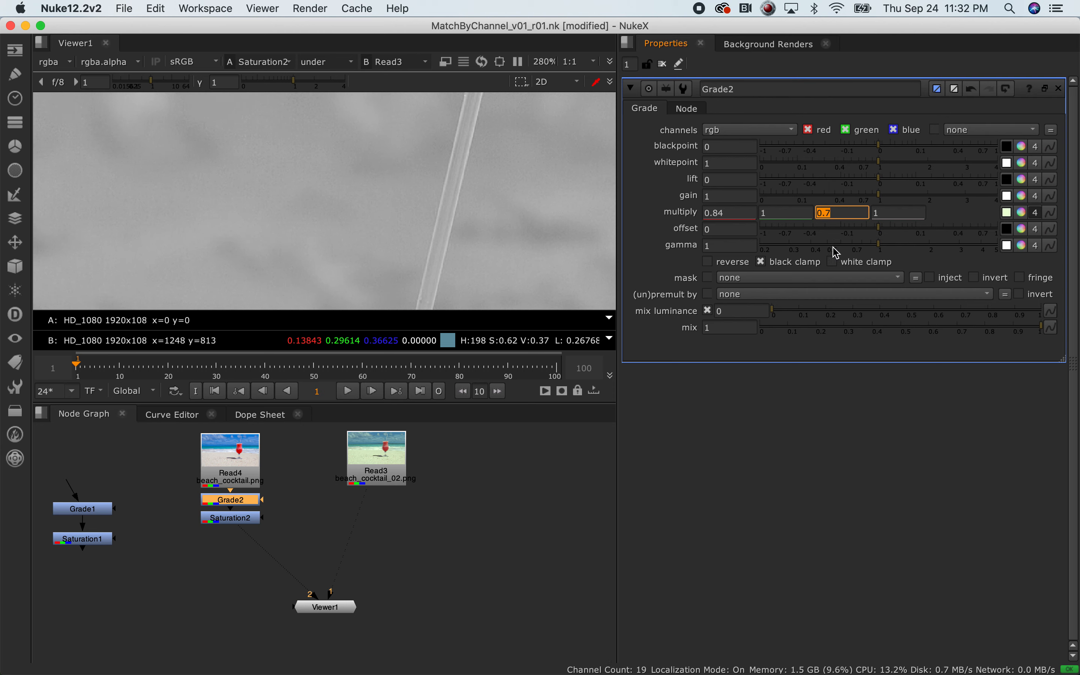
{"action": "left_click", "coordinate": [511, 538]}
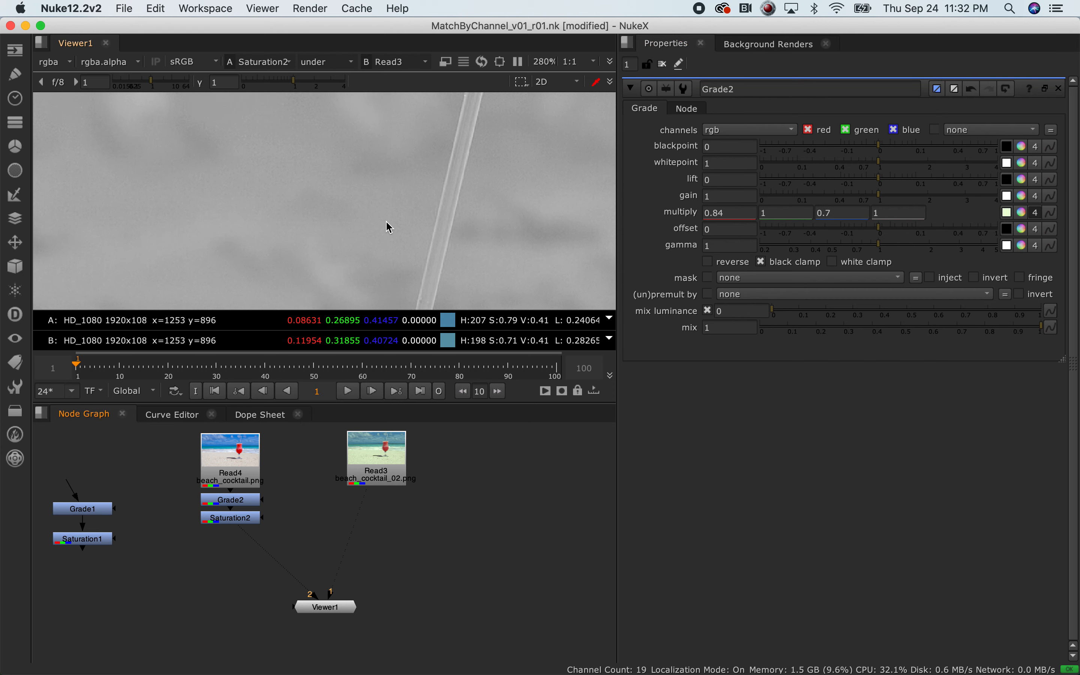
Step: Examine the blue-channel match across the whole frame, and return the viewer to full colour
{"action": "scroll", "coordinate": [411, 239], "scroll_direction": "down", "scroll_amount": 2}
{"action": "middle_click_drag", "start_coordinate": [471, 207], "coordinate": [427, 160]}
{"action": "scroll", "coordinate": [426, 220], "scroll_direction": "down", "scroll_amount": 4}
{"action": "scroll", "coordinate": [427, 160], "scroll_direction": "down", "scroll_amount": 4}
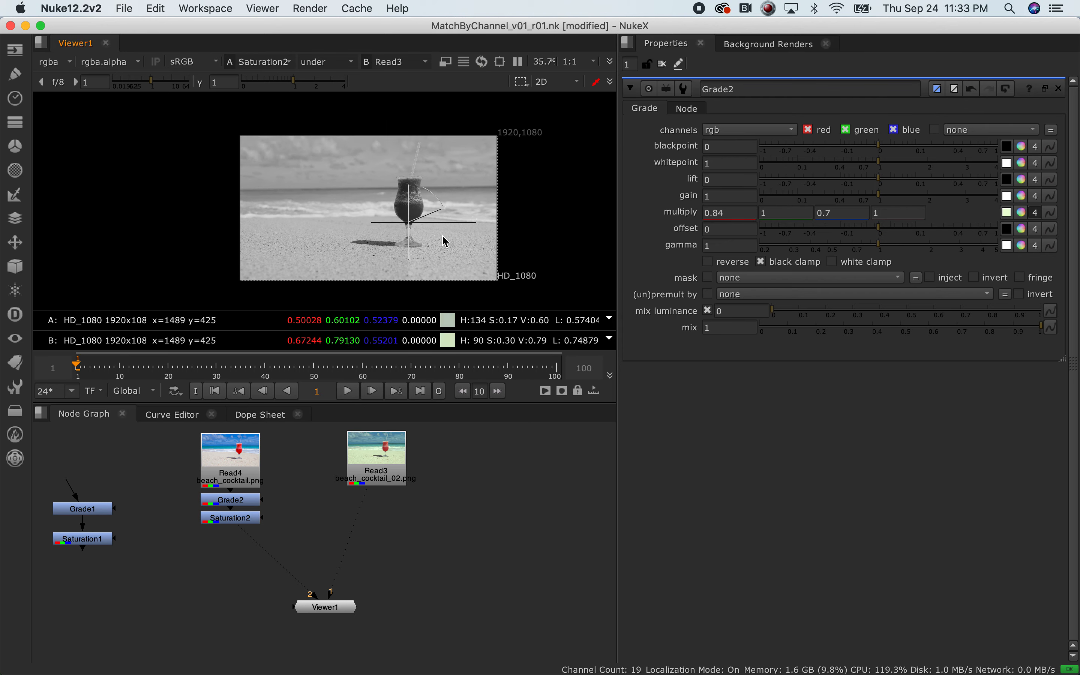
{"action": "mouse_move", "coordinate": [416, 218]}
{"action": "middle_mouse_down"}
{"action": "mouse_move", "coordinate": [416, 242]}
{"action": "mouse_move", "coordinate": [409, 231]}
{"action": "middle_mouse_up"}
{"action": "scroll", "coordinate": [416, 239], "scroll_direction": "up", "scroll_amount": 2}
{"action": "scroll", "coordinate": [416, 239], "scroll_direction": "down", "scroll_amount": 2}
{"action": "scroll", "coordinate": [411, 235], "scroll_direction": "up", "scroll_amount": 1}
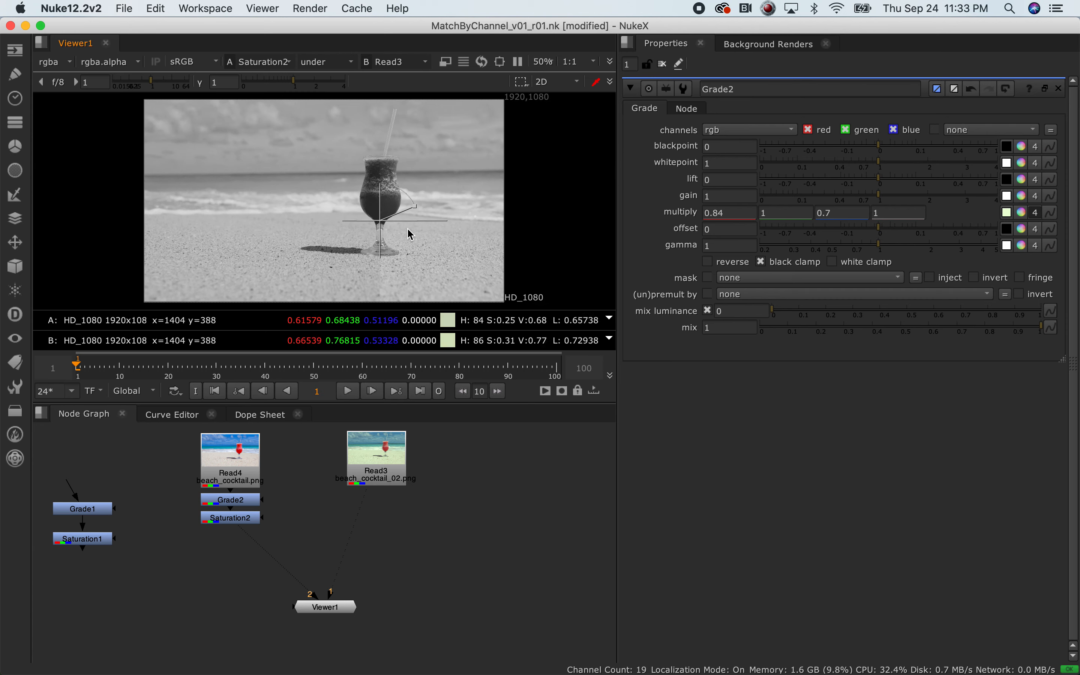
{"action": "key", "text": "y"}
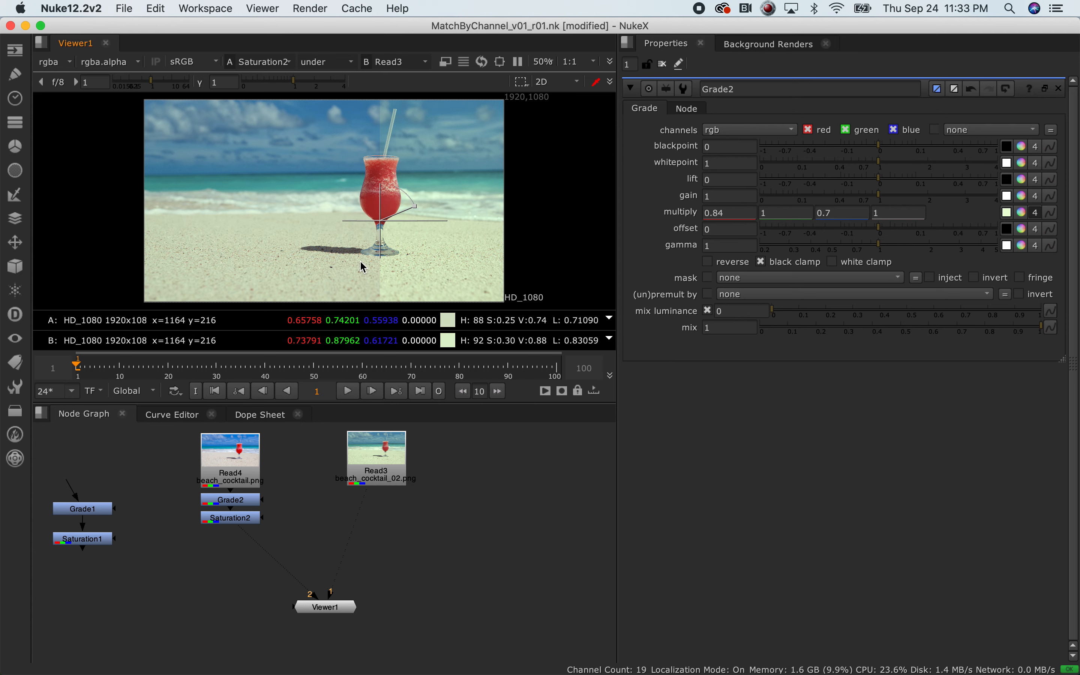
Step: Move the beach_cocktail_02.png Read node farther from the graded branch and show the reference image in the viewer
{"action": "left_click", "coordinate": [389, 464]}
{"action": "left_click_drag", "start_coordinate": [390, 465], "coordinate": [451, 464]}
{"action": "key", "text": "1"}
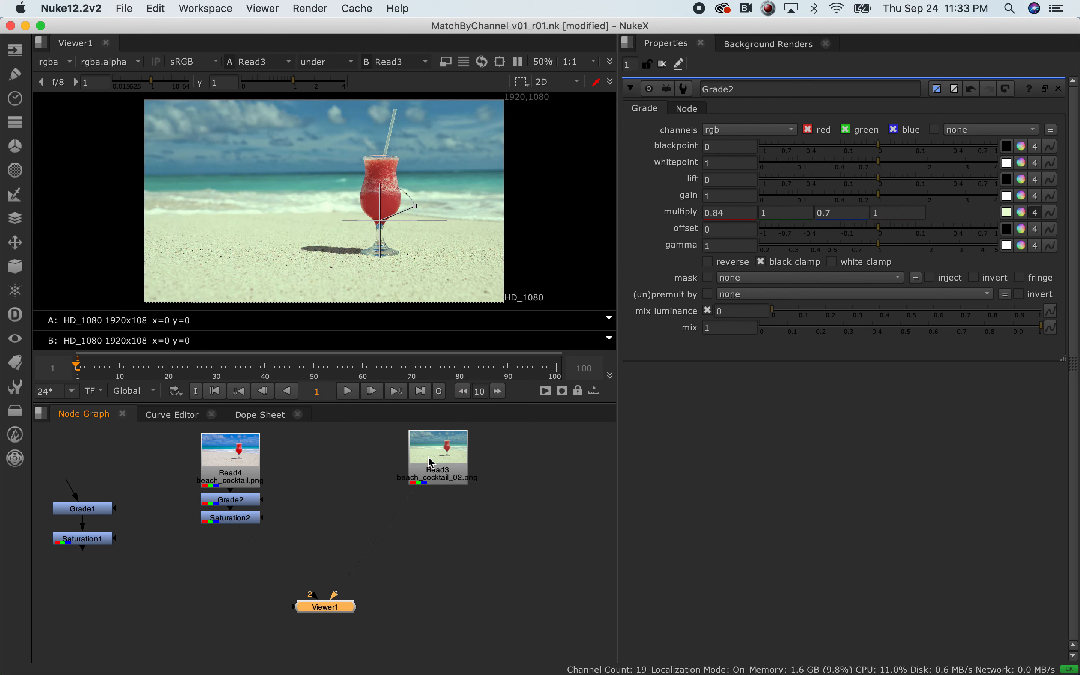